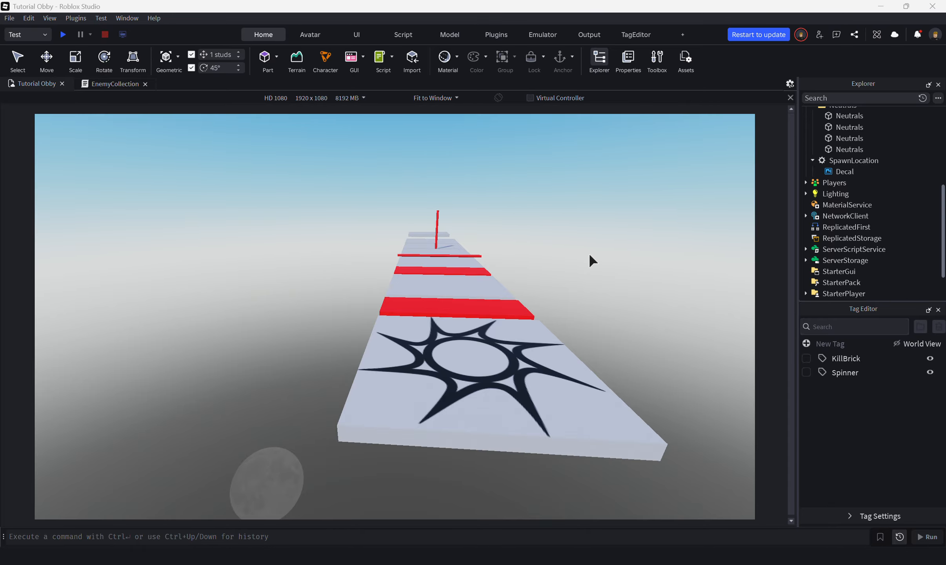
Step: Look over the obby course, from the spawn platform along the red obstacles to the far end
{"action": "right_click_drag", "start_coordinate": [600, 254], "coordinate": [600, 254]}
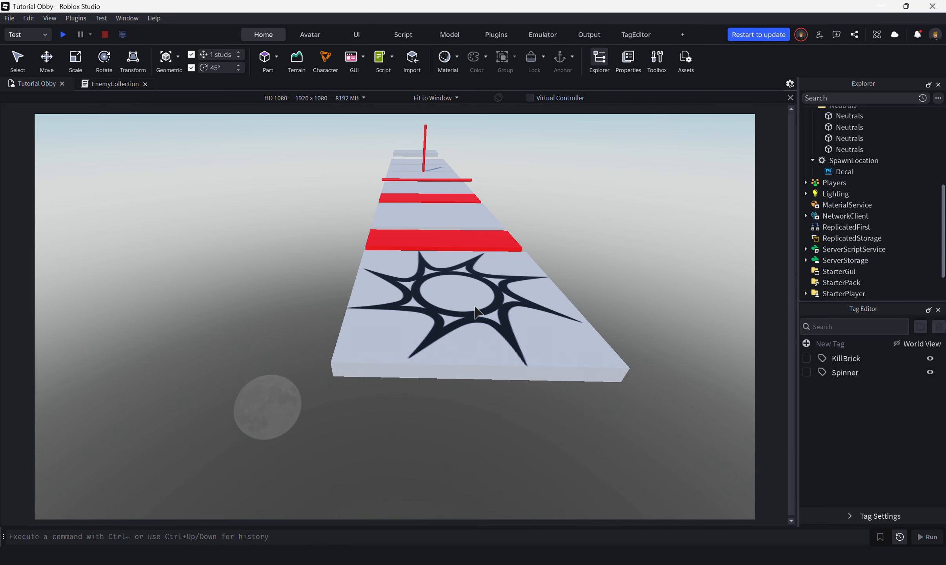
{"action": "left_click", "coordinate": [17, 59]}
{"action": "scroll", "coordinate": [478, 277], "scroll_direction": "up", "scroll_amount": 3}
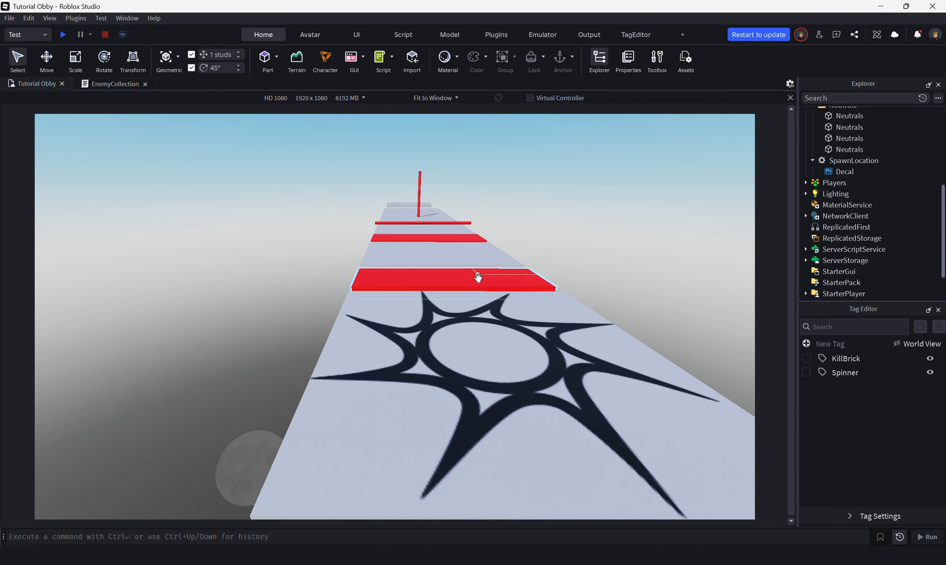
{"action": "key", "text": "s"}
{"action": "key", "text": "d"}
{"action": "key", "text": "a"}
{"action": "right_click_drag", "start_coordinate": [533, 351], "coordinate": [532, 352]}
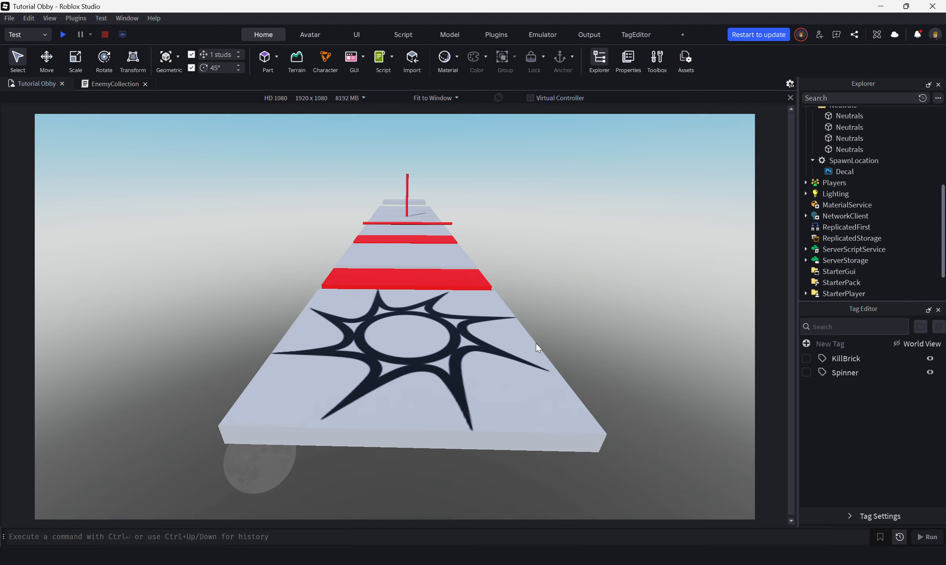
Step: Collapse the Antagonist, Checkpoints and Neutrals folders in the Workspace
{"action": "scroll", "coordinate": [846, 224], "scroll_direction": "up", "scroll_amount": 5}
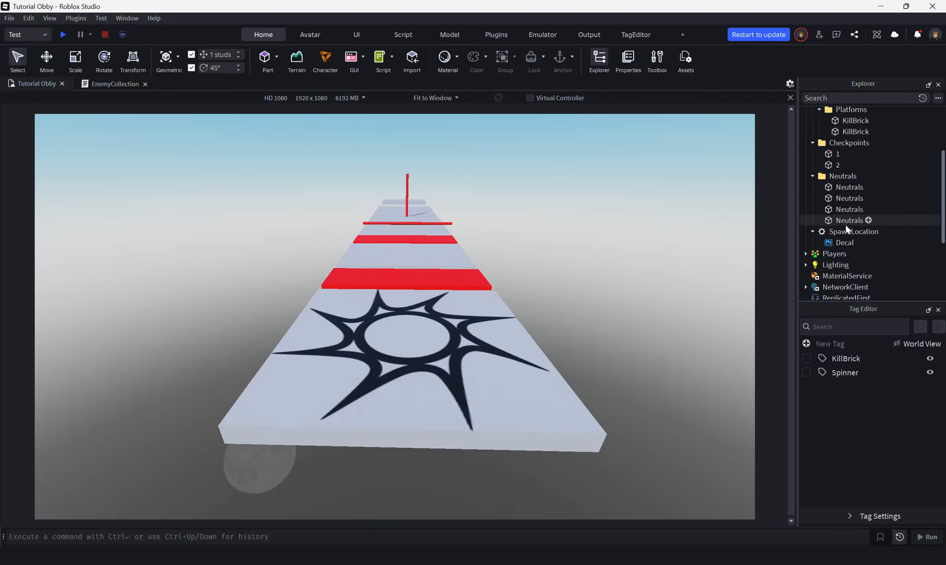
{"action": "left_click", "coordinate": [812, 145]}
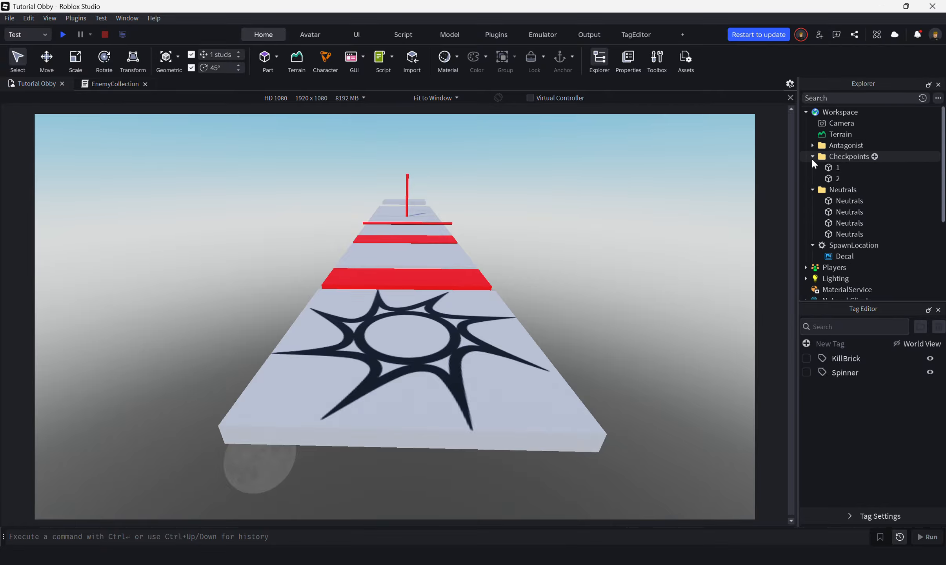
{"action": "left_click", "coordinate": [812, 156]}
{"action": "left_click", "coordinate": [813, 167]}
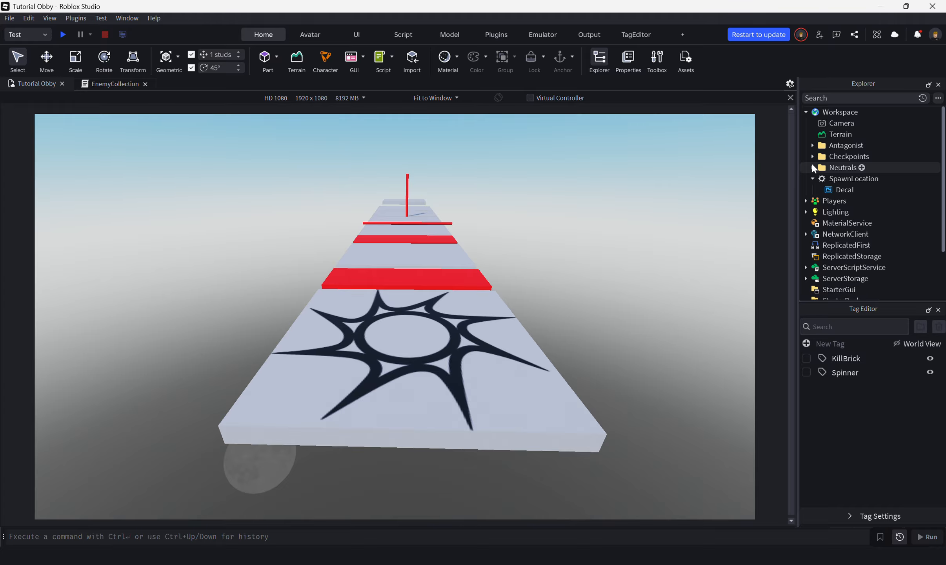
Step: Select the SpawnLocation platform at the start of the course and show its properties
{"action": "left_click", "coordinate": [532, 398]}
{"action": "right_click_drag", "start_coordinate": [657, 305], "coordinate": [655, 310]}
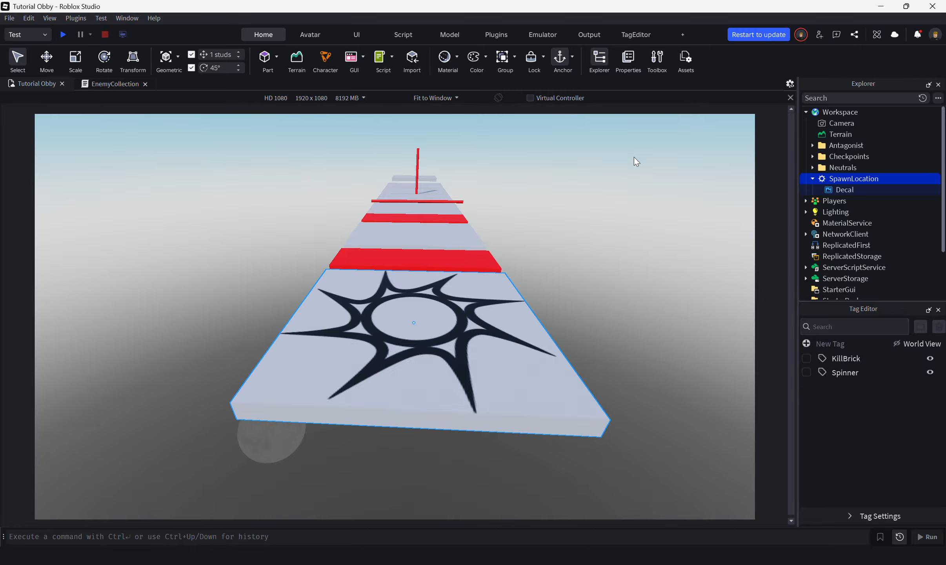
{"action": "left_click", "coordinate": [628, 59]}
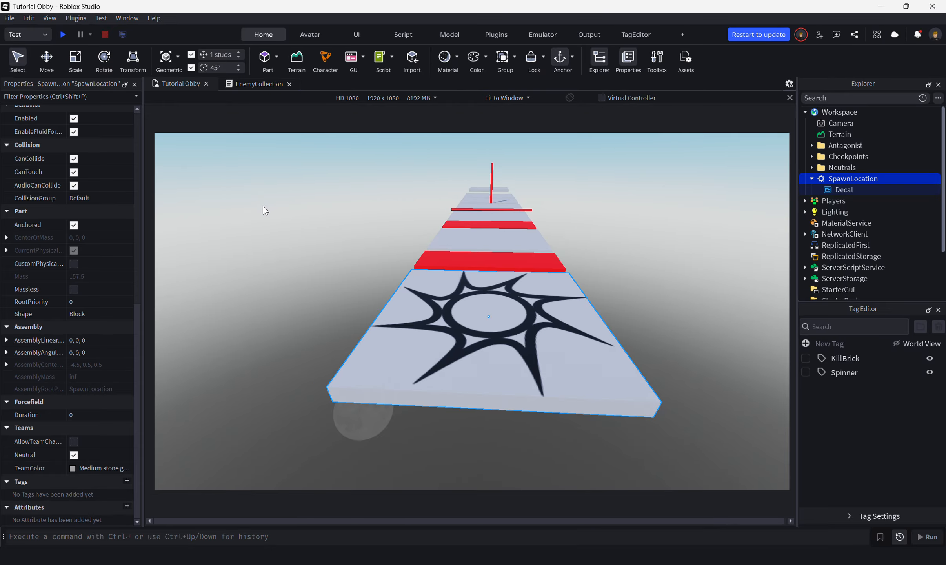
Step: Playtest the obby, walk the character around the spawn platform, and end the test
{"action": "left_click", "coordinate": [63, 37]}
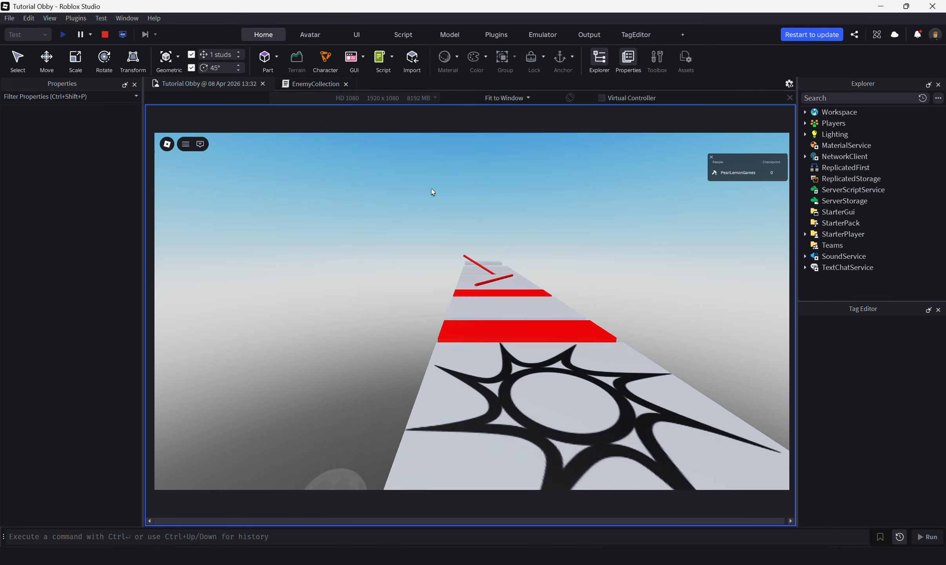
{"action": "right_click_drag", "start_coordinate": [561, 301], "coordinate": [563, 304]}
{"action": "key", "text": "a"}
{"action": "key", "text": "w"}
{"action": "key", "text": "d"}
{"action": "key", "text": "s"}
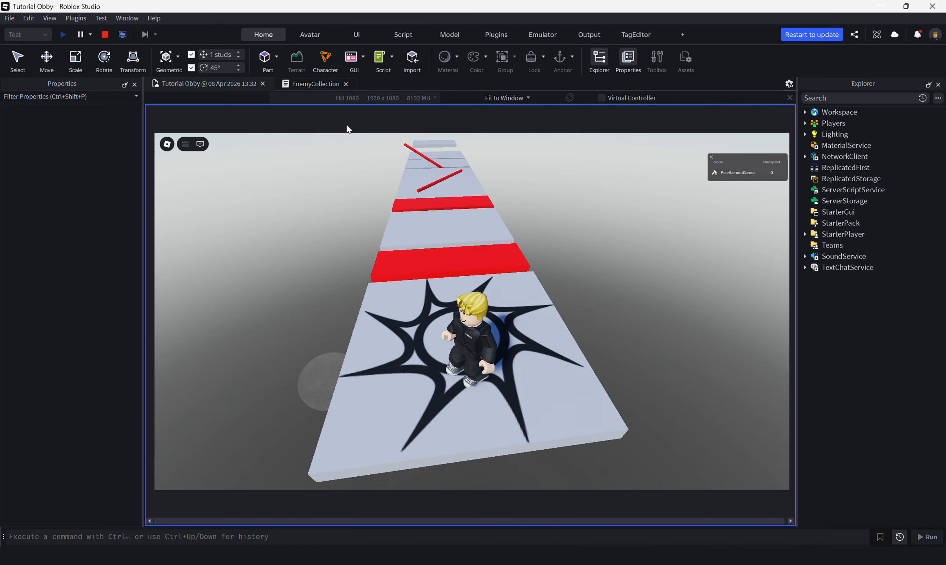
{"action": "left_click", "coordinate": [102, 39]}
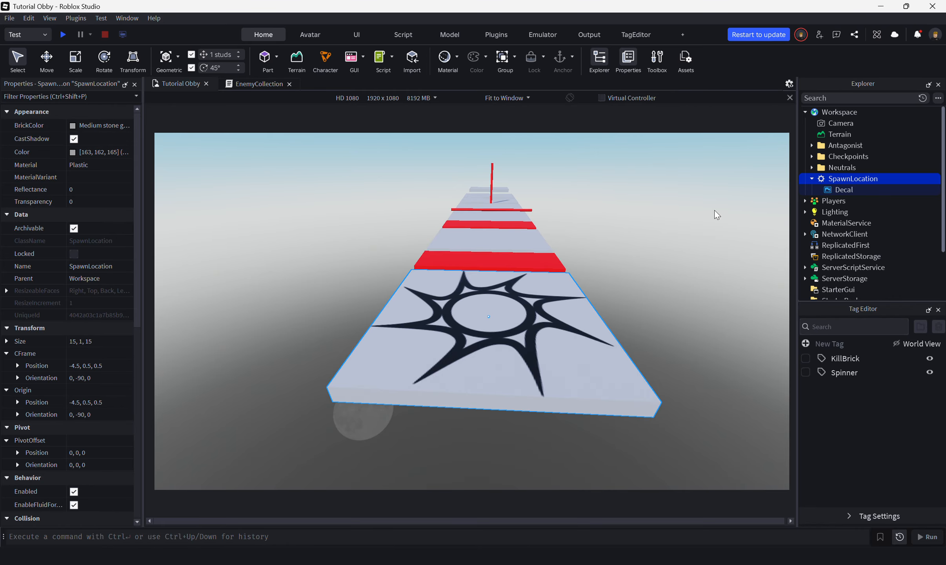
Step: Run two short playtests to check which way the character faces when spawning, ending each one
{"action": "right_click_drag", "start_coordinate": [619, 256], "coordinate": [621, 260]}
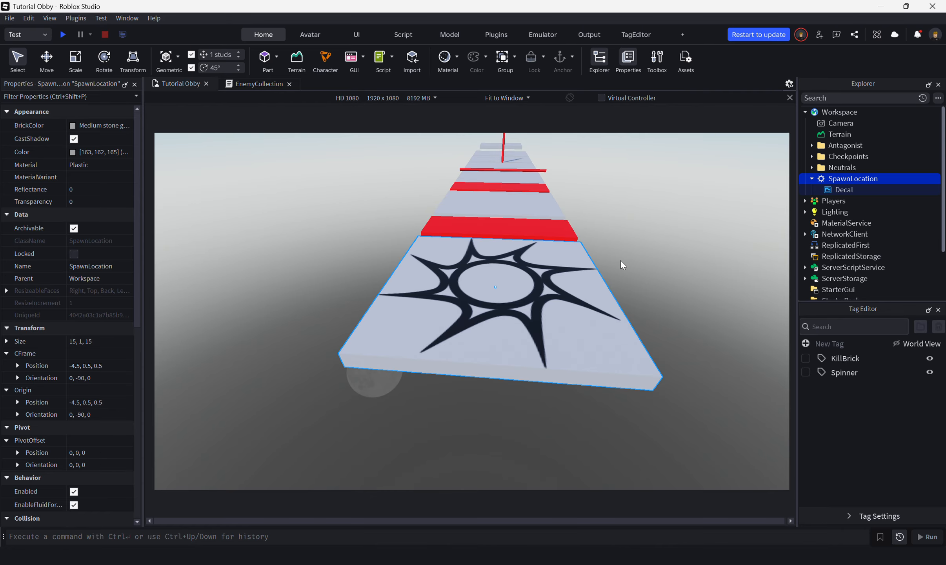
{"action": "left_click", "coordinate": [64, 35]}
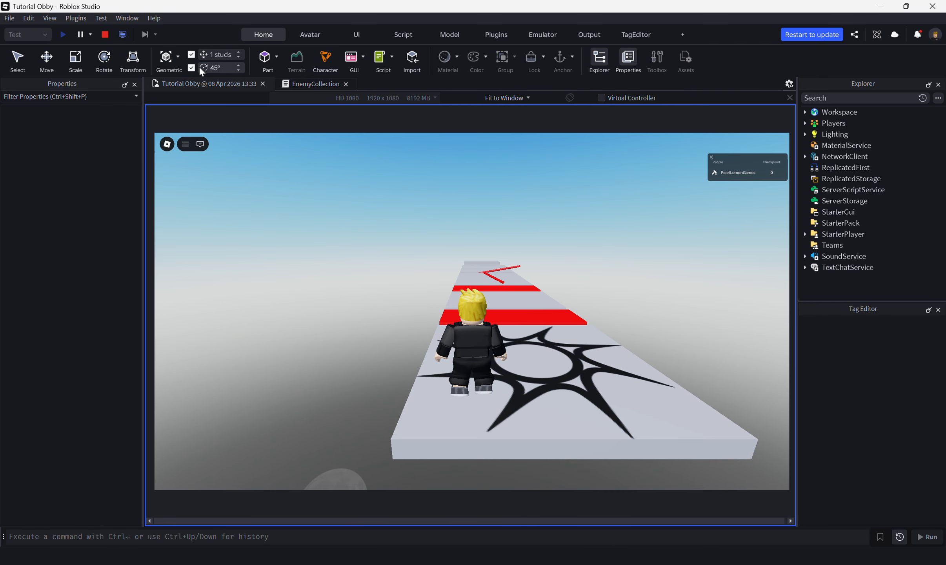
{"action": "left_click", "coordinate": [105, 35]}
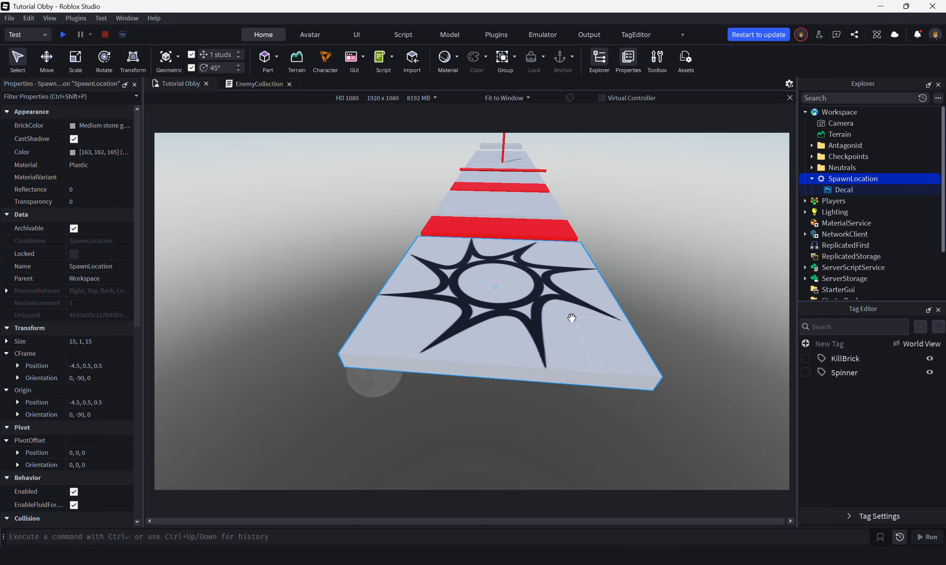
{"action": "left_click", "coordinate": [61, 35]}
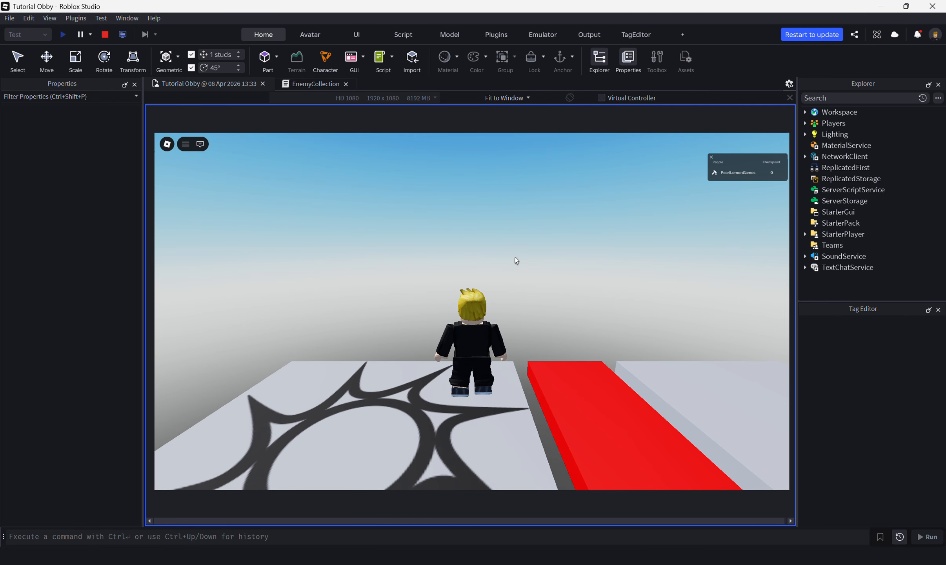
{"action": "left_click", "coordinate": [105, 36]}
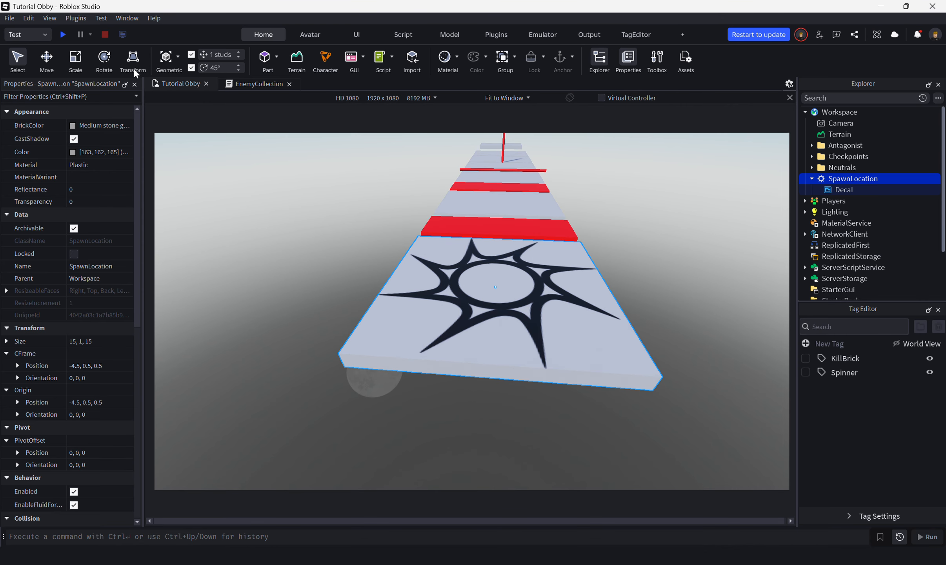
Step: Rotate the SpawnLocation about its vertical axis to face the course and check the spawn direction in a playtest
{"action": "left_click", "coordinate": [104, 59]}
{"action": "left_click_drag", "start_coordinate": [523, 320], "coordinate": [418, 287]}
{"action": "left_click", "coordinate": [62, 35]}
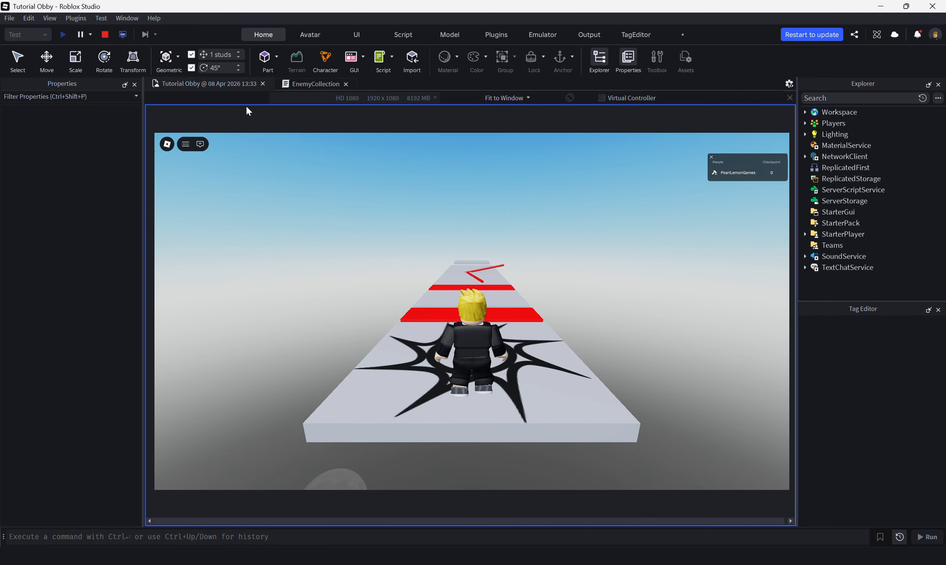
{"action": "left_click", "coordinate": [105, 35]}
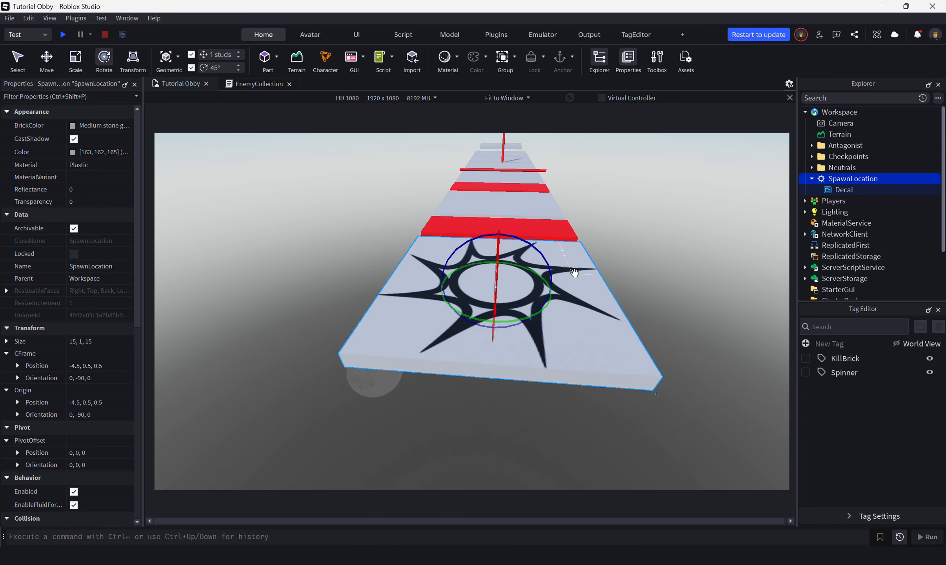
Step: Collapse and reselect the SpawnLocation, and run another short playtest to compare the spawn direction
{"action": "left_click", "coordinate": [812, 179]}
{"action": "left_click", "coordinate": [822, 188]}
{"action": "left_click", "coordinate": [847, 181]}
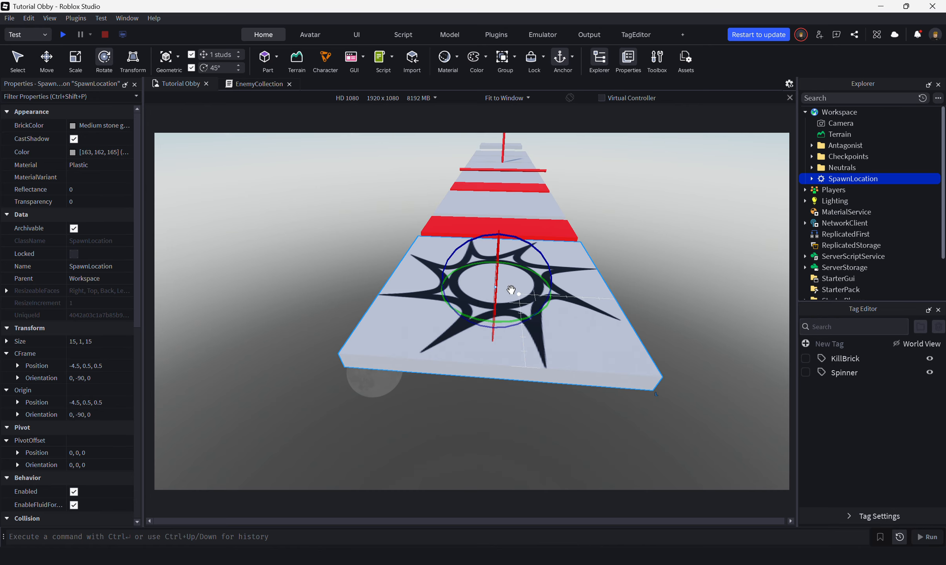
{"action": "left_click", "coordinate": [62, 35]}
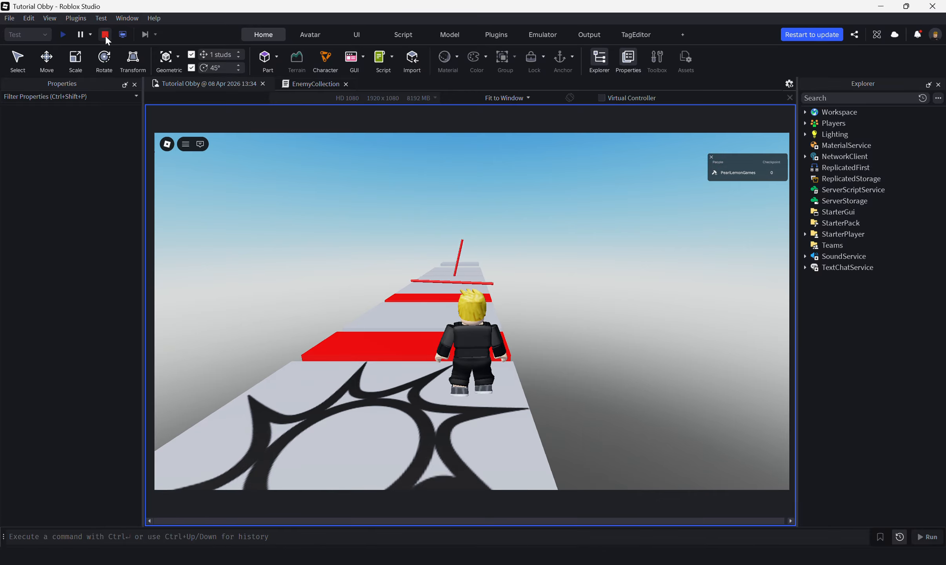
{"action": "left_click", "coordinate": [105, 34]}
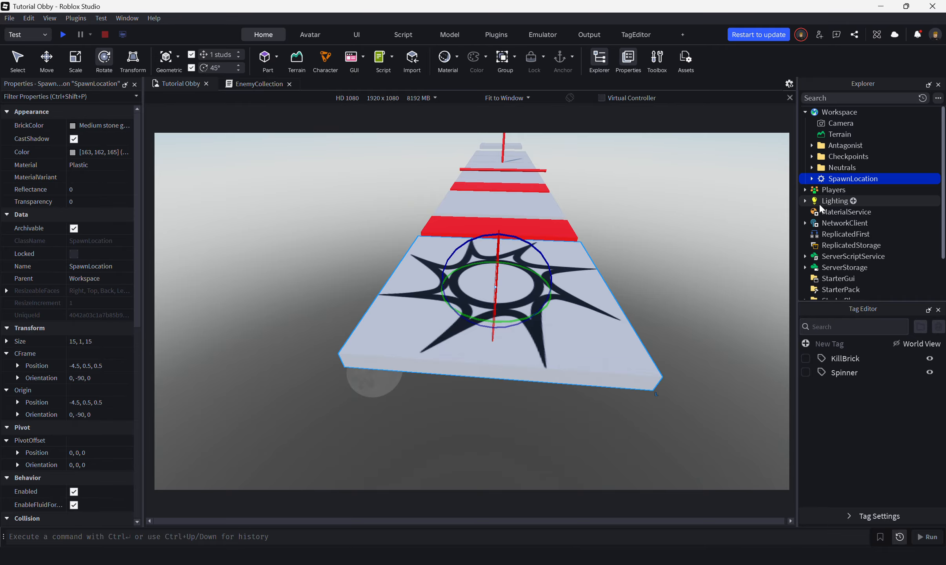
Step: Replace the image of the SpawnLocation's decal with the PLGames image
{"action": "left_click", "coordinate": [812, 179]}
{"action": "left_click", "coordinate": [842, 191]}
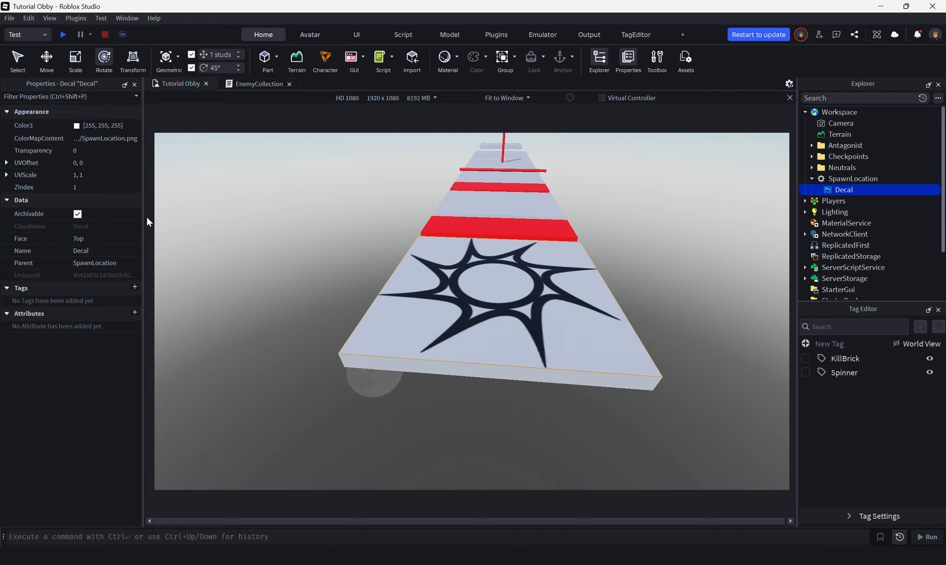
{"action": "left_click", "coordinate": [96, 134]}
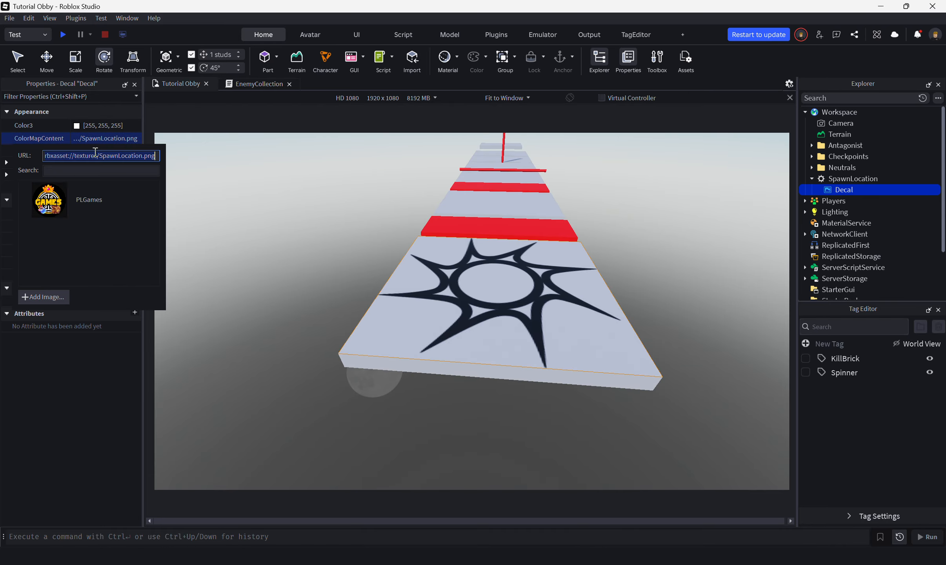
{"action": "left_click", "coordinate": [81, 202]}
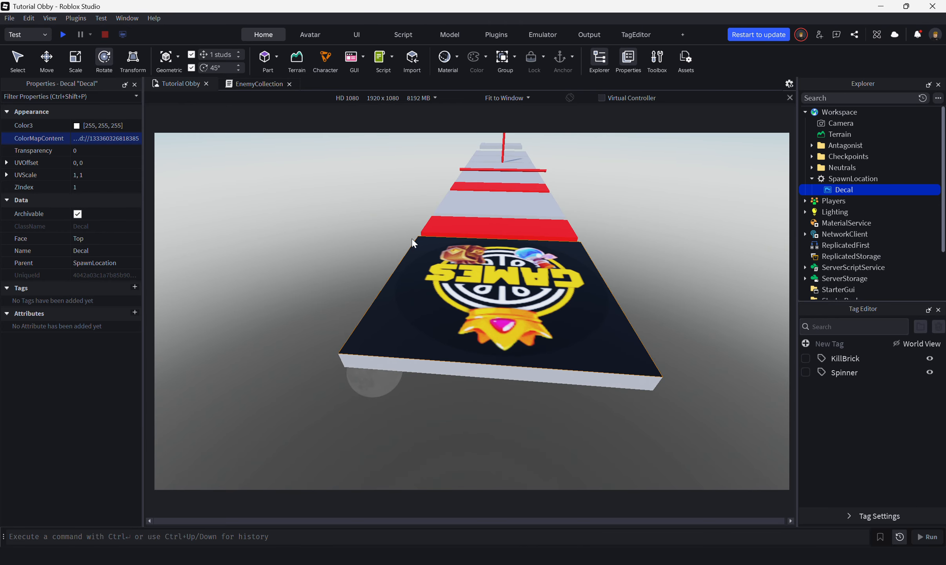
Step: Playtest the obby to view the PLGames decal on the spawn platform, and end the test
{"action": "right_click_drag", "start_coordinate": [627, 258], "coordinate": [626, 258]}
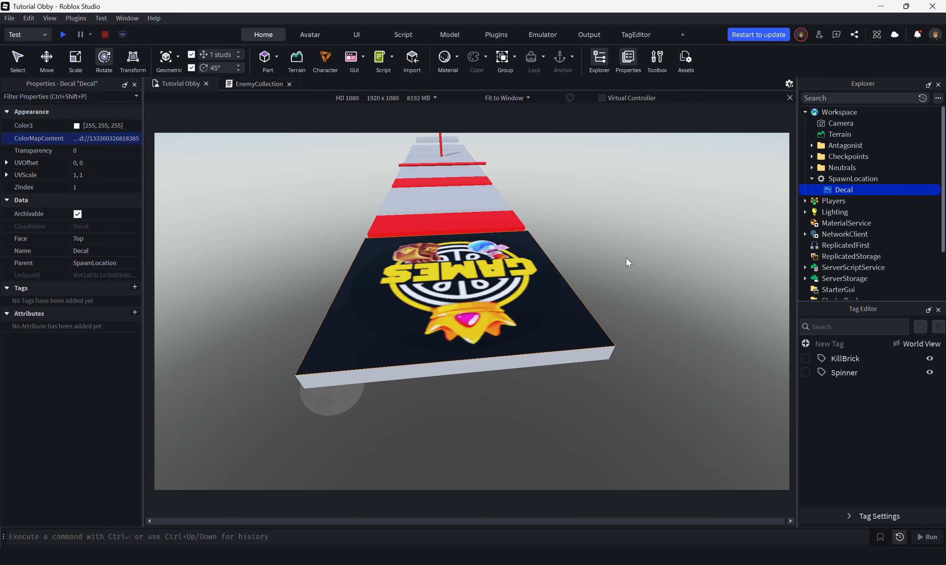
{"action": "left_click", "coordinate": [63, 34]}
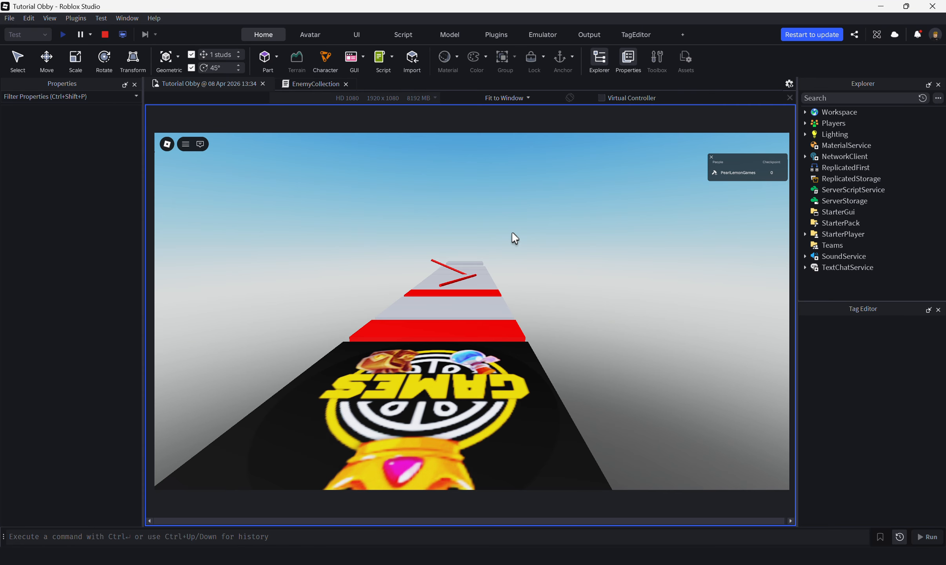
{"action": "right_click_drag", "start_coordinate": [512, 232], "coordinate": [512, 233]}
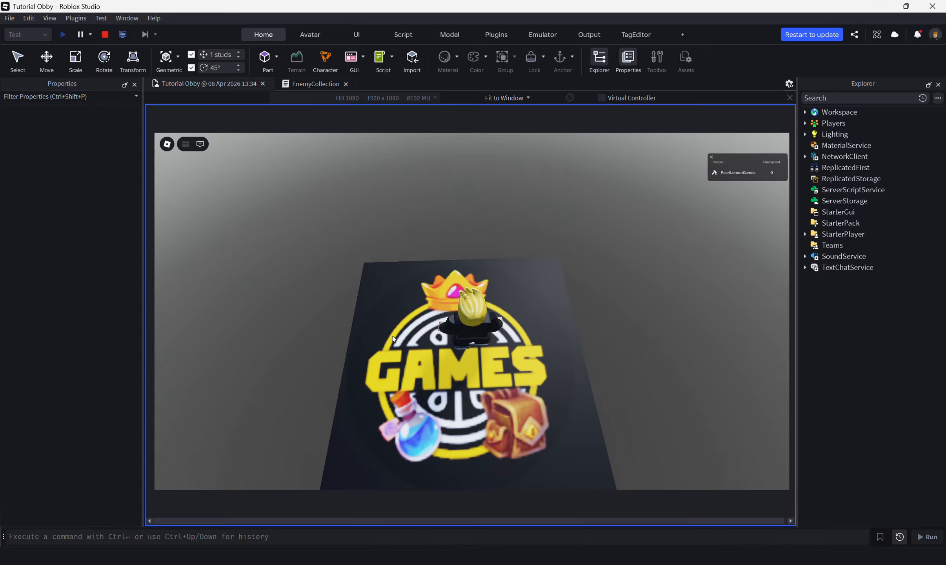
{"action": "left_click", "coordinate": [105, 36]}
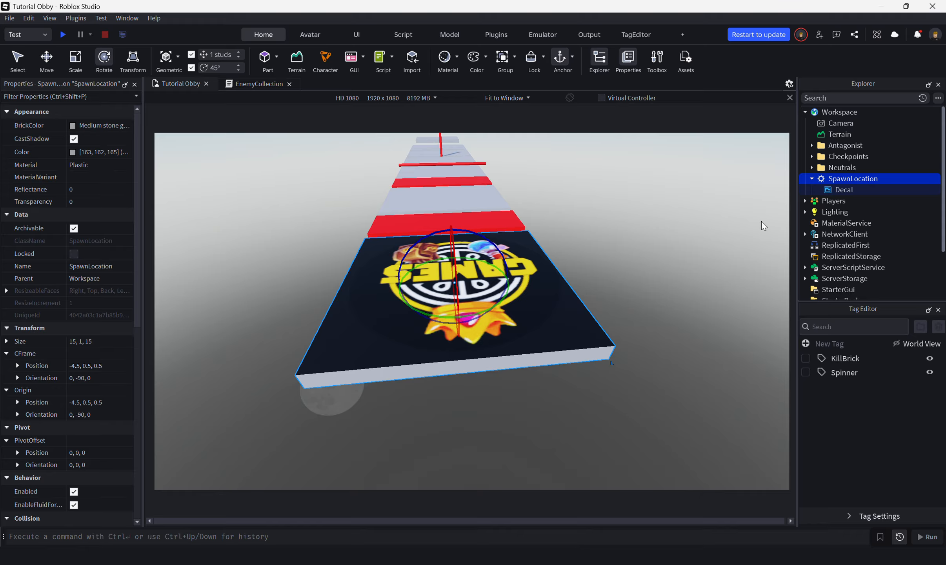
Step: Select the SpawnLocation's decal and examine the image on the platform from several angles
{"action": "left_click", "coordinate": [831, 188]}
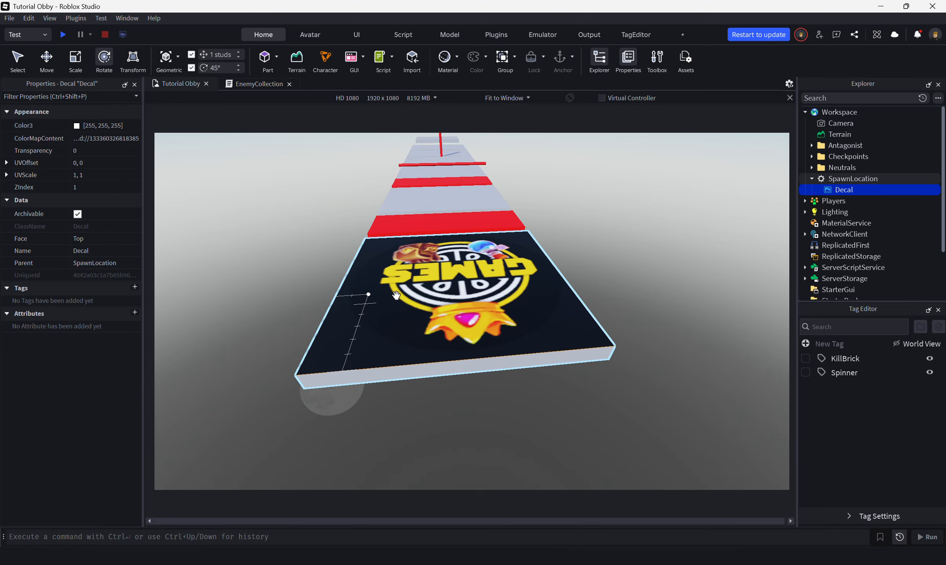
{"action": "right_click_drag", "start_coordinate": [634, 318], "coordinate": [633, 314]}
{"action": "key", "text": "a"}
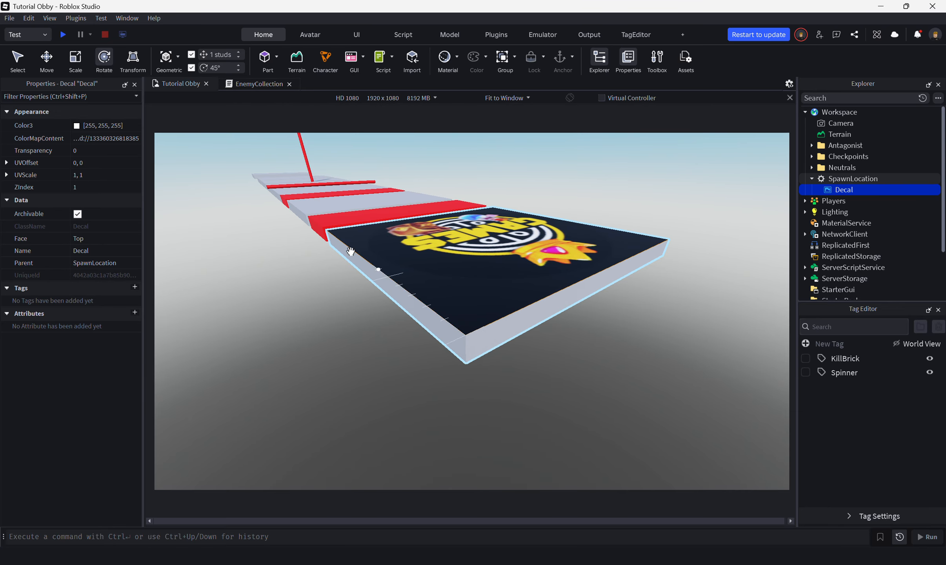
{"action": "right_click_drag", "start_coordinate": [526, 207], "coordinate": [526, 208]}
{"action": "key", "text": "d"}
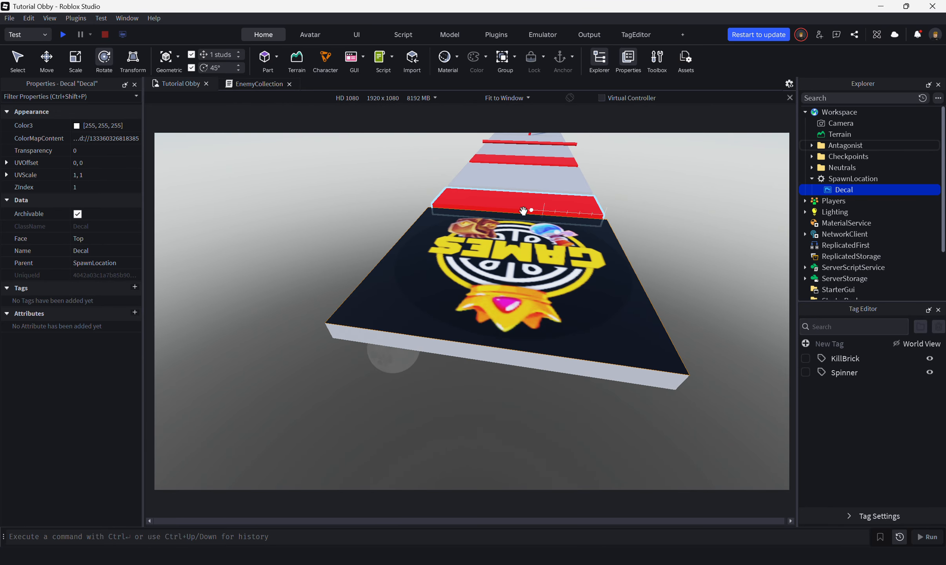
{"action": "key", "text": "a"}
{"action": "key", "text": "d"}
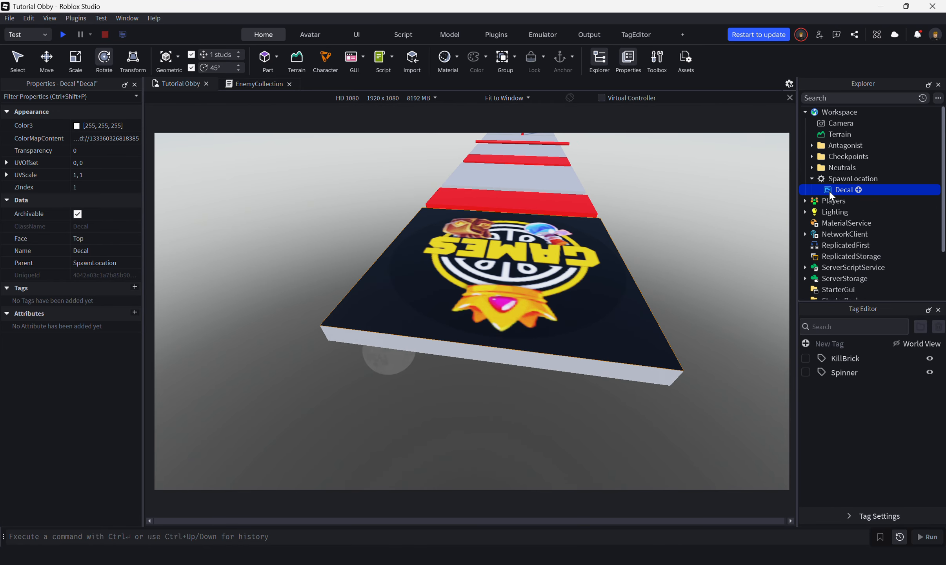
Step: Open the SpawnLocation's Size value for editing and insert a new block part into the Workspace
{"action": "left_click", "coordinate": [860, 180]}
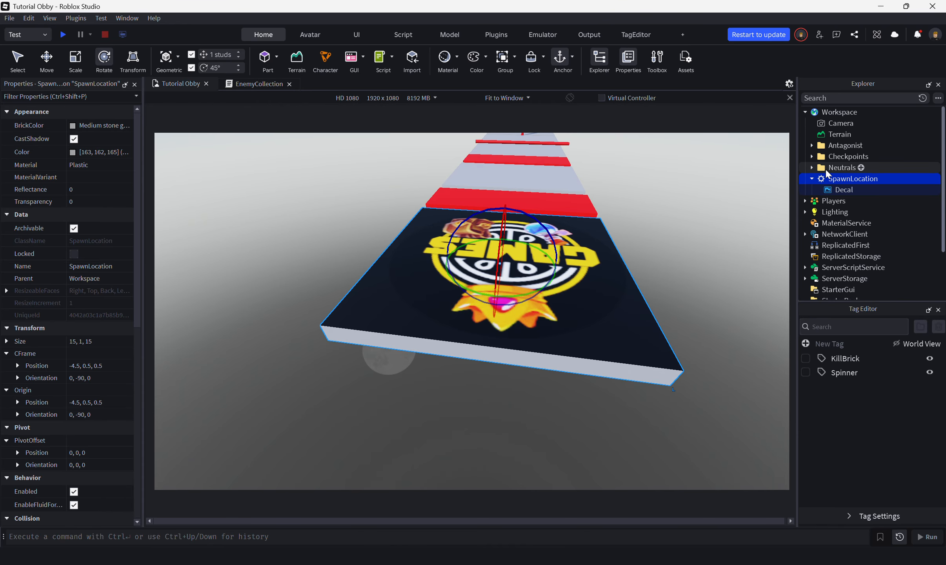
{"action": "left_click", "coordinate": [111, 341]}
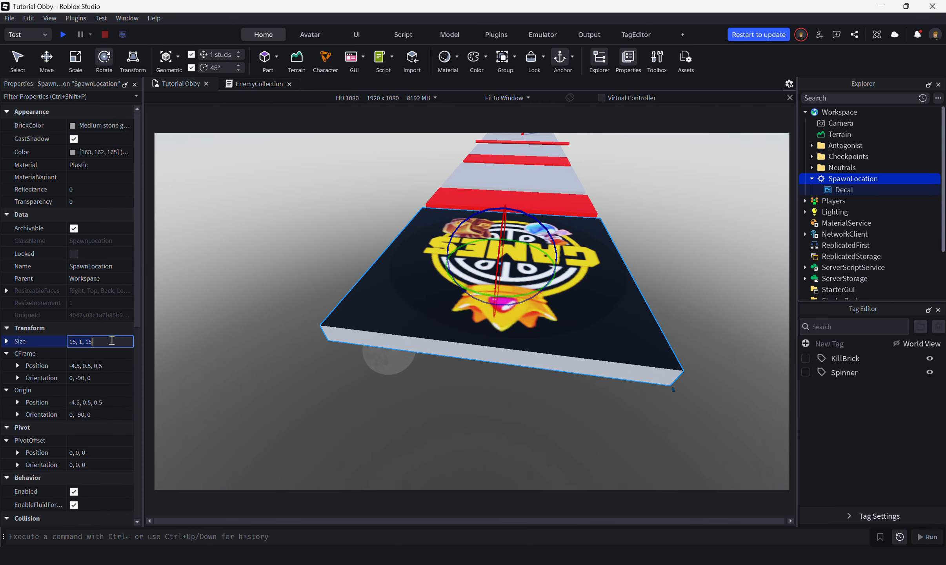
{"action": "left_click", "coordinate": [265, 58]}
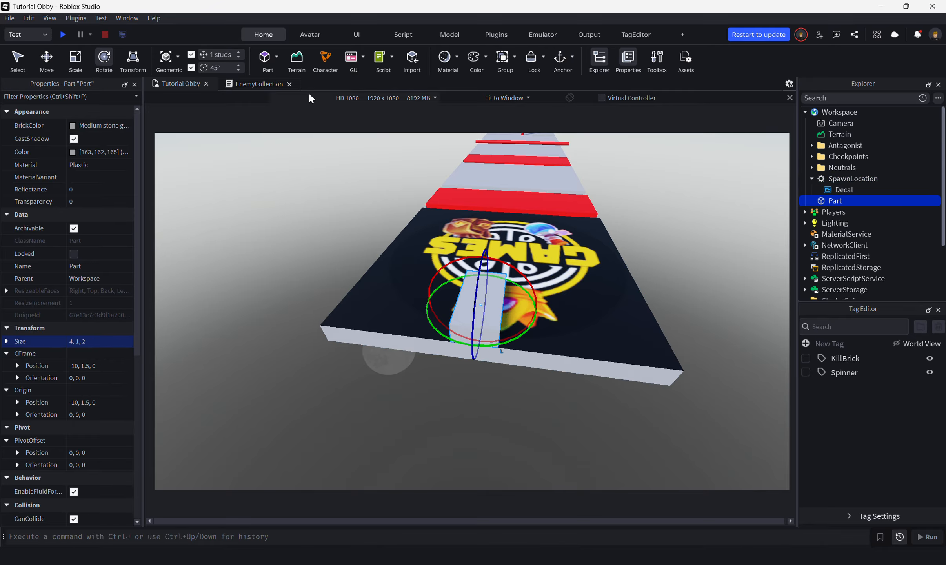
Step: Set the new part's size to 15, 0.1, 15
{"action": "left_click", "coordinate": [104, 342]}
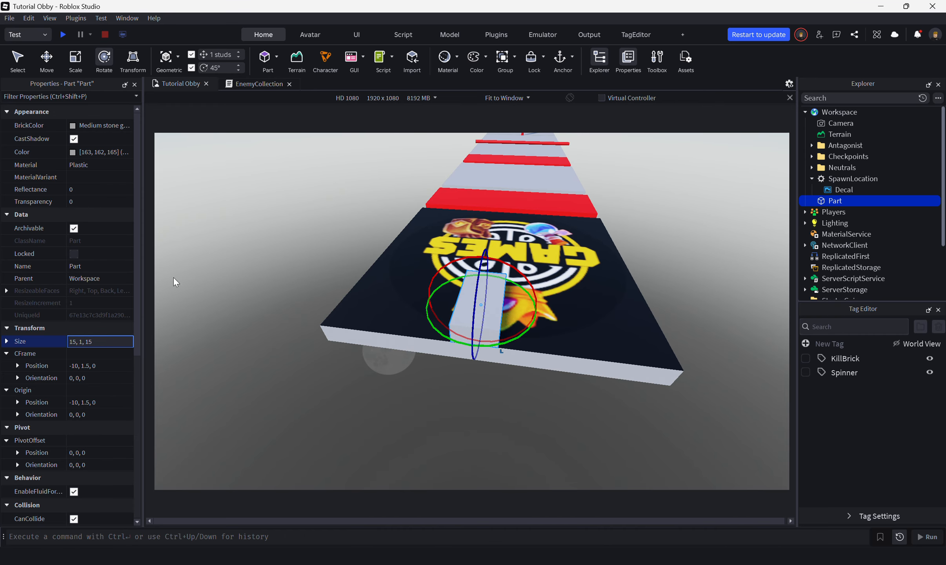
{"action": "key", "text": "Return"}
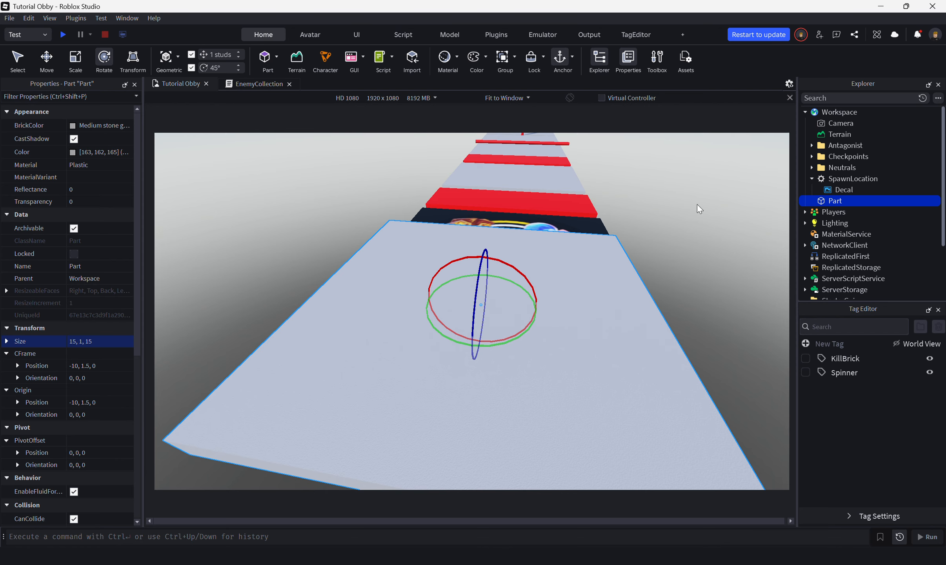
{"action": "left_click", "coordinate": [6, 341]}
{"action": "left_click", "coordinate": [96, 364]}
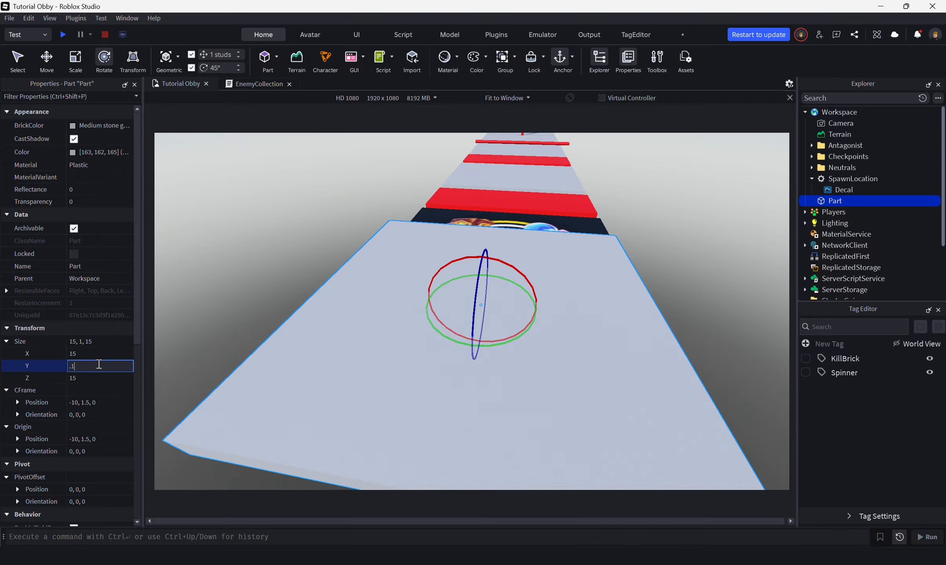
{"action": "type", "text": ".1"}
{"action": "key", "text": "Return"}
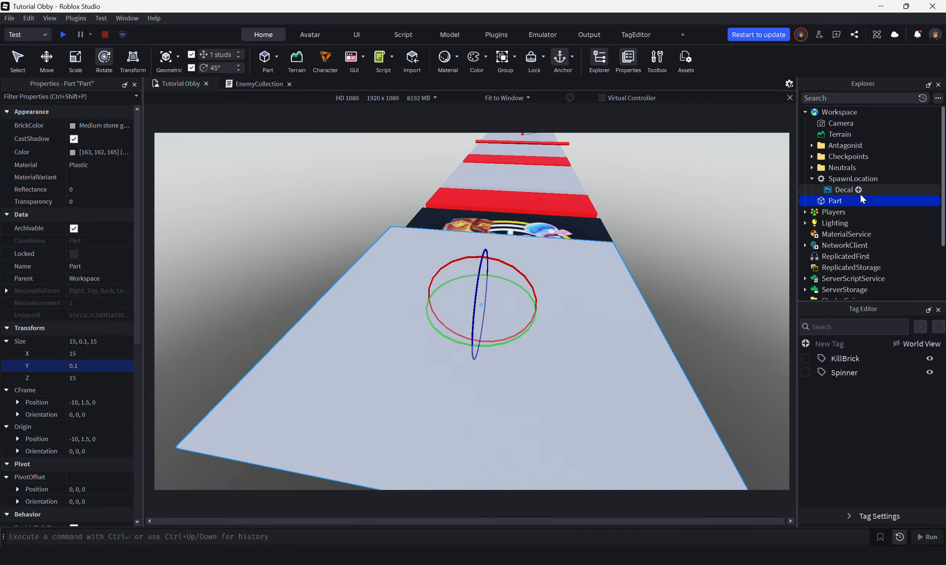
Step: Copy the SpawnLocation's position, -4.5, 0.5, 0.5, to the new part
{"action": "left_click", "coordinate": [851, 179]}
{"action": "left_click", "coordinate": [90, 402]}
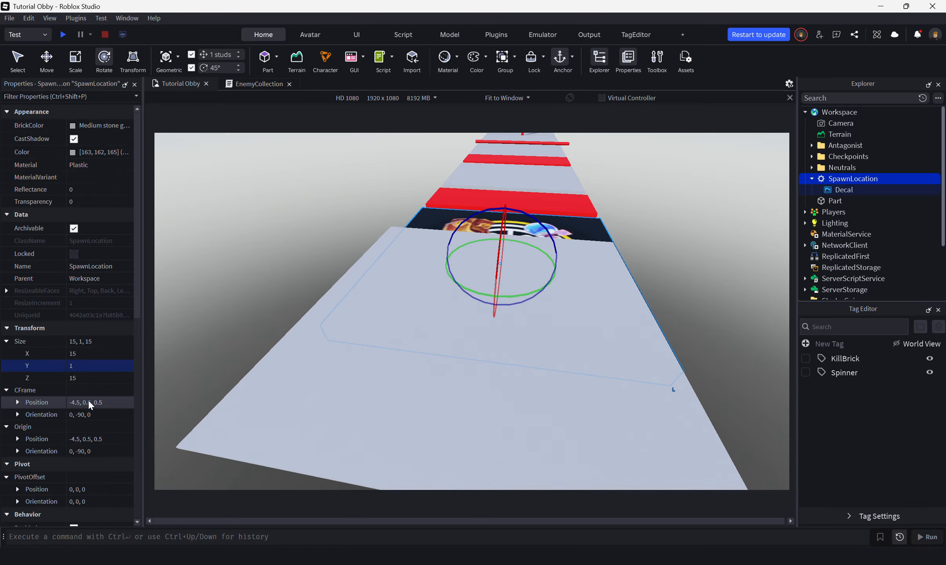
{"action": "left_click", "coordinate": [445, 373]}
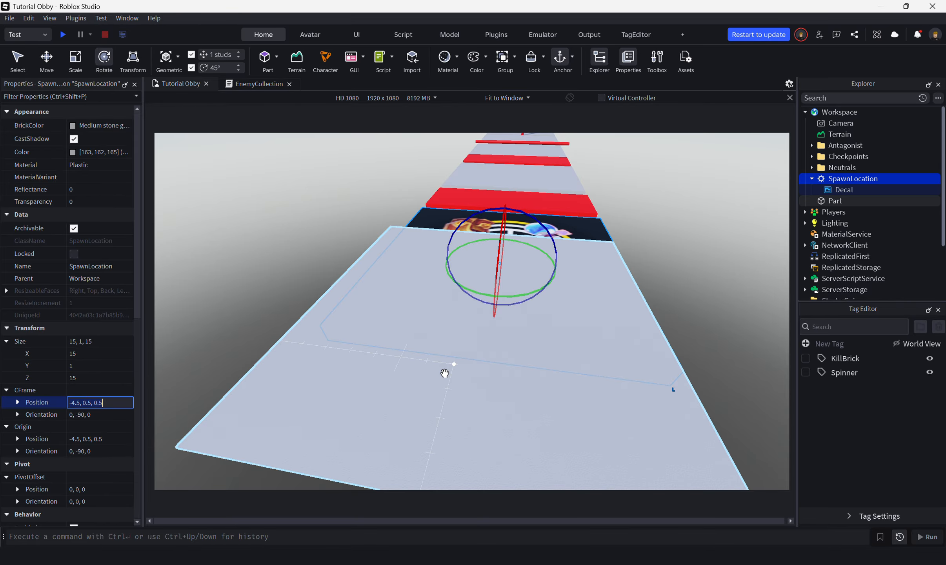
{"action": "left_click", "coordinate": [90, 402]}
{"action": "type", "text": "-4.5, 0.5, 0.5"}
{"action": "key", "text": "Return"}
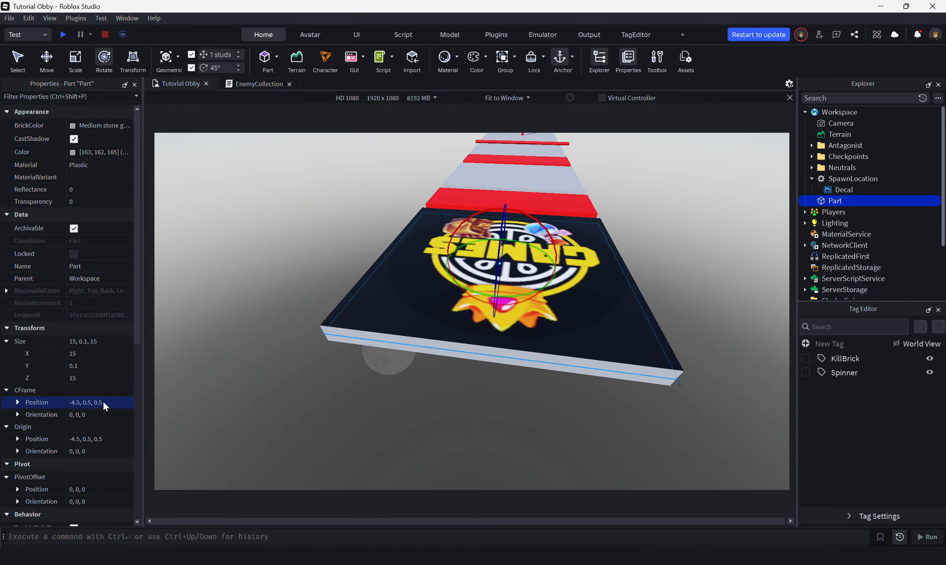
Step: Raise the part to a Y position of 1 so it lies on top of the spawn platform
{"action": "key", "text": "a"}
{"action": "right_click_drag", "start_coordinate": [447, 398], "coordinate": [447, 398]}
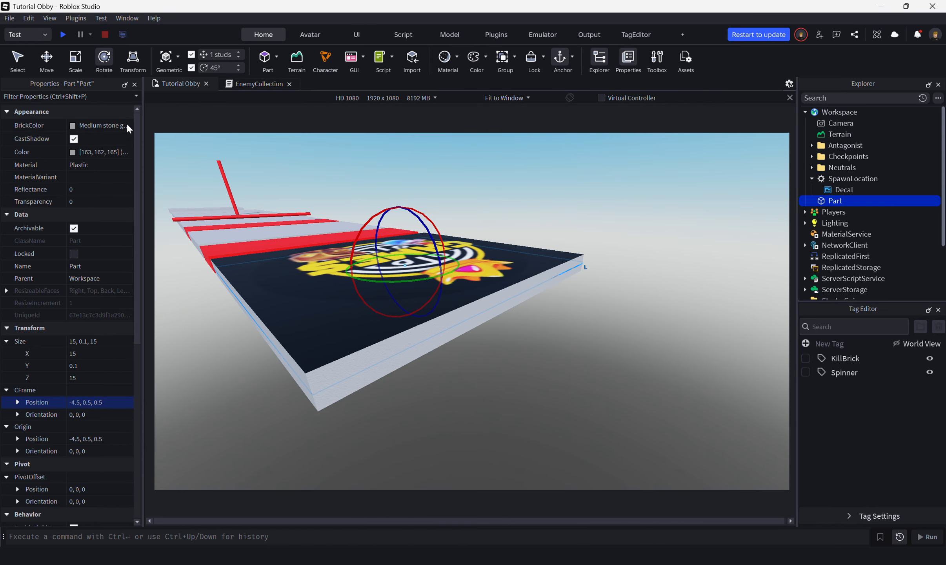
{"action": "left_click", "coordinate": [47, 58]}
{"action": "left_click_drag", "start_coordinate": [400, 223], "coordinate": [398, 215]}
{"action": "right_click_drag", "start_coordinate": [601, 260], "coordinate": [601, 261]}
Step: Nest the decal inside the new part and the part inside the SpawnLocation
{"action": "left_click", "coordinate": [828, 189]}
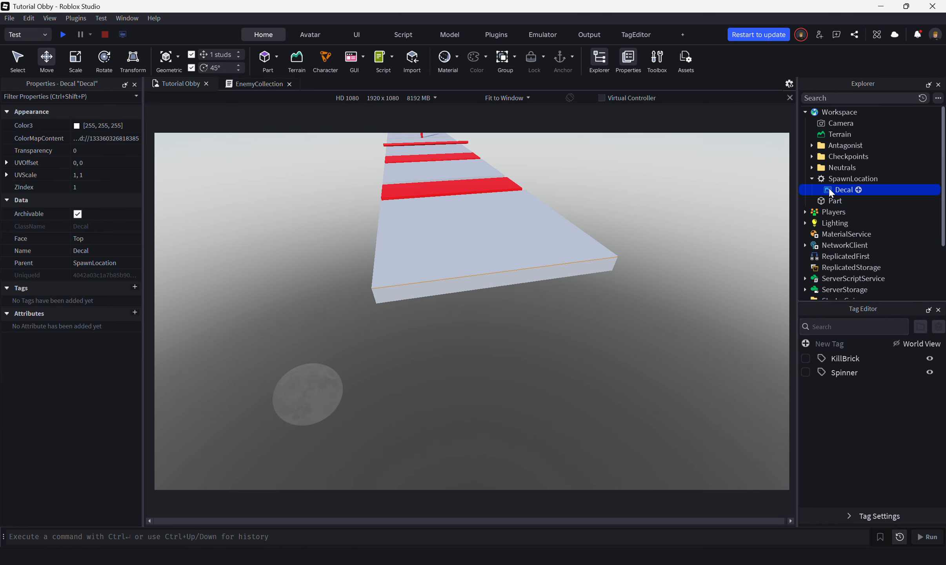
{"action": "mouse_move", "coordinate": [829, 187]}
{"action": "left_mouse_down"}
{"action": "mouse_move", "coordinate": [827, 200]}
{"action": "mouse_move", "coordinate": [837, 181]}
{"action": "left_mouse_up"}
{"action": "left_click", "coordinate": [831, 189]}
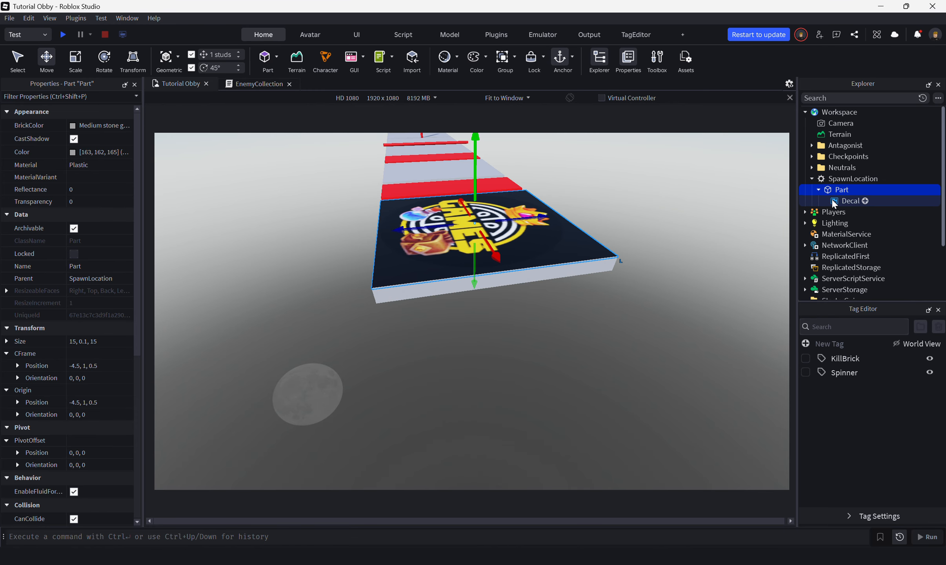
Step: Rename the part inside the SpawnLocation as Decal
{"action": "right_click", "coordinate": [833, 191]}
{"action": "left_click", "coordinate": [844, 245]}
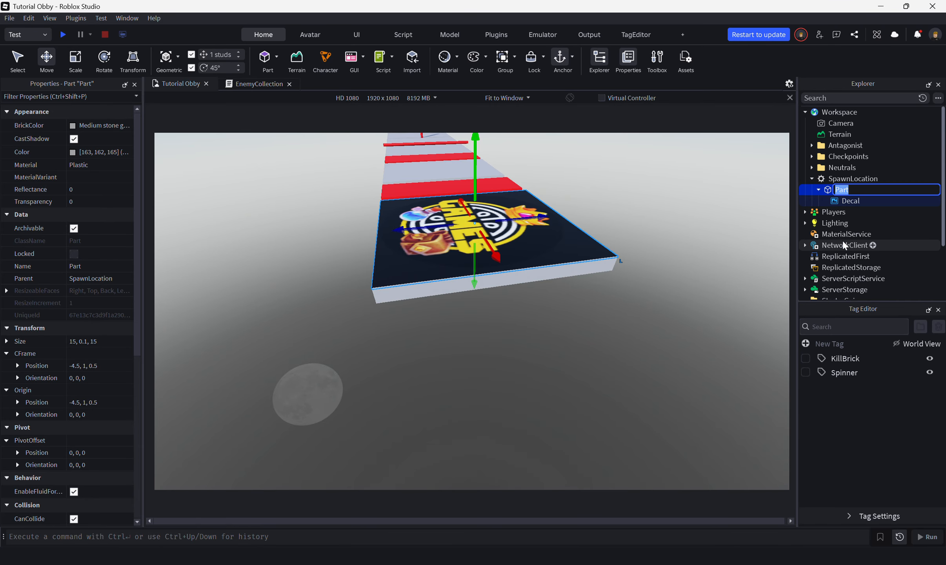
{"action": "type", "text": "Decal"}
{"action": "key", "text": "Return"}
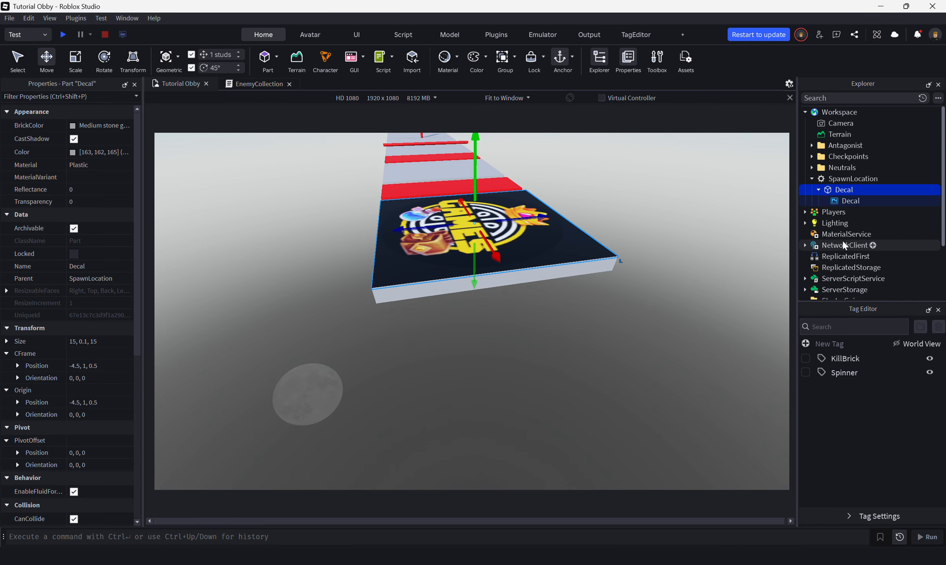
Step: Rotate the Decal part to a Y orientation of 90 so the logo reads upright facing along the obby
{"action": "key", "text": "d"}
{"action": "right_click_drag", "start_coordinate": [594, 312], "coordinate": [598, 308]}
{"action": "key", "text": "ctrl+r"}
{"action": "left_click", "coordinate": [598, 308]}
{"action": "scroll", "coordinate": [598, 308], "scroll_direction": "up", "scroll_amount": 5}
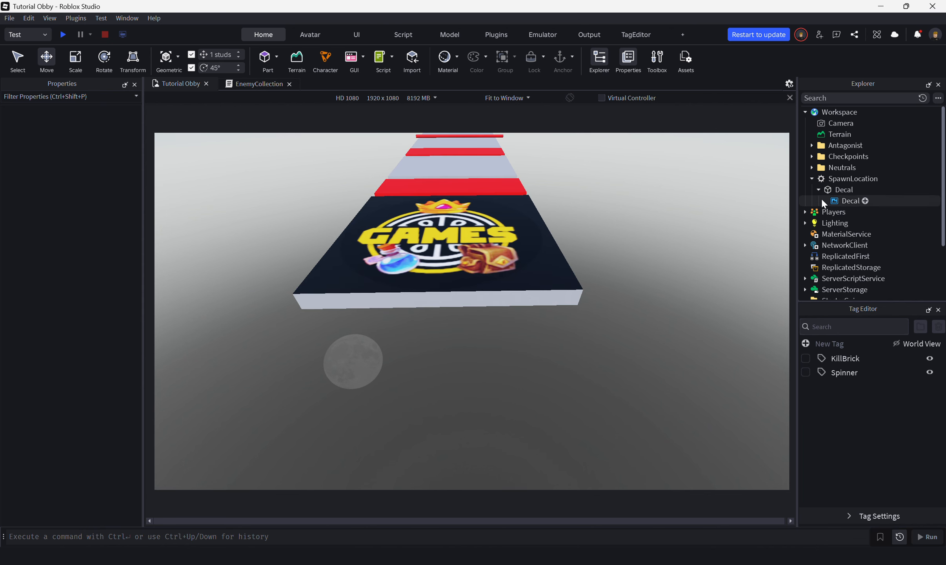
Step: Turn off CanCollide and CanQuery for the Decal part, and clear the property filter
{"action": "left_click", "coordinate": [844, 190]}
{"action": "left_click", "coordinate": [71, 96]}
{"action": "type", "text": "ca"}
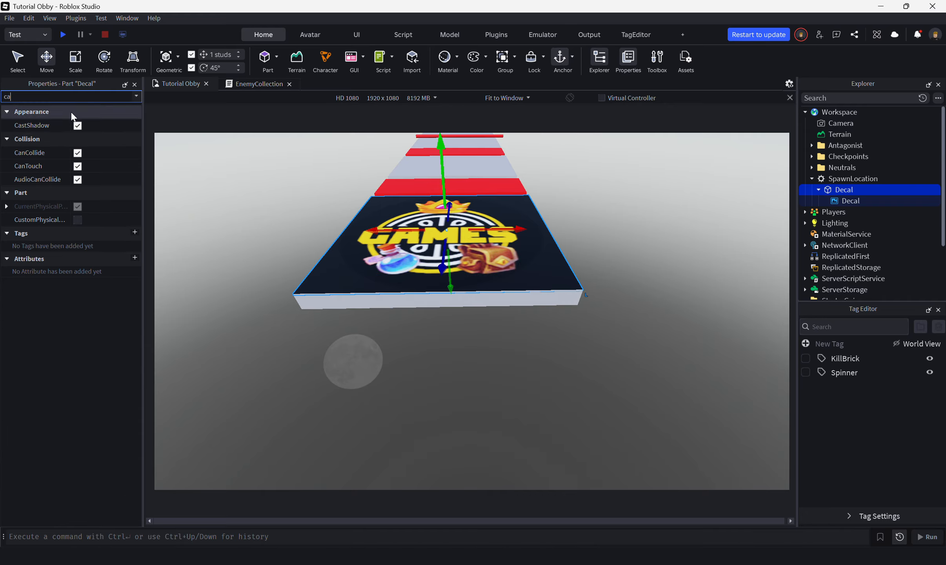
{"action": "left_click", "coordinate": [77, 153]}
{"action": "left_click", "coordinate": [77, 166]}
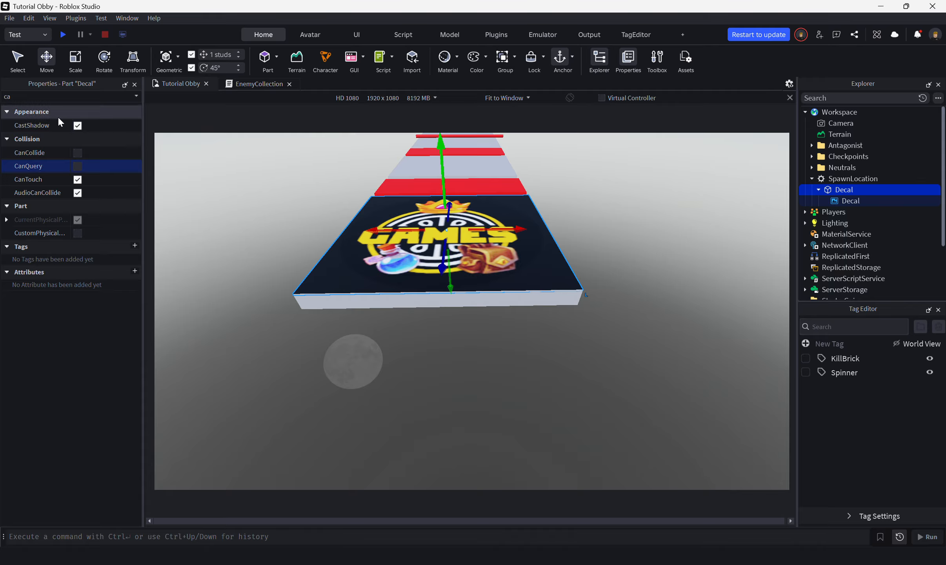
{"action": "double_click", "coordinate": [44, 97]}
{"action": "key", "text": "BackSpace"}
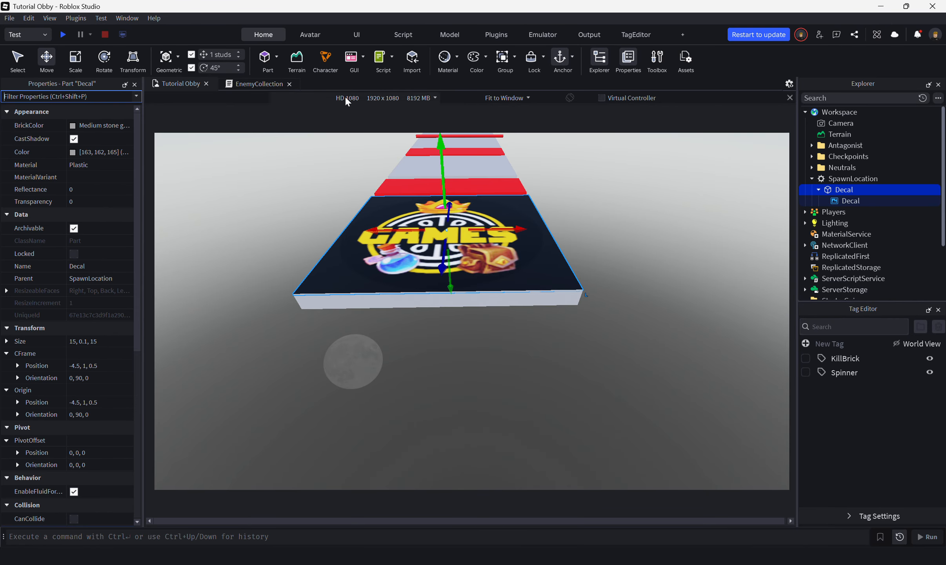
Step: Playtest the obby to check the logo's orientation from the spawned character's view, and end the test
{"action": "left_click", "coordinate": [60, 35]}
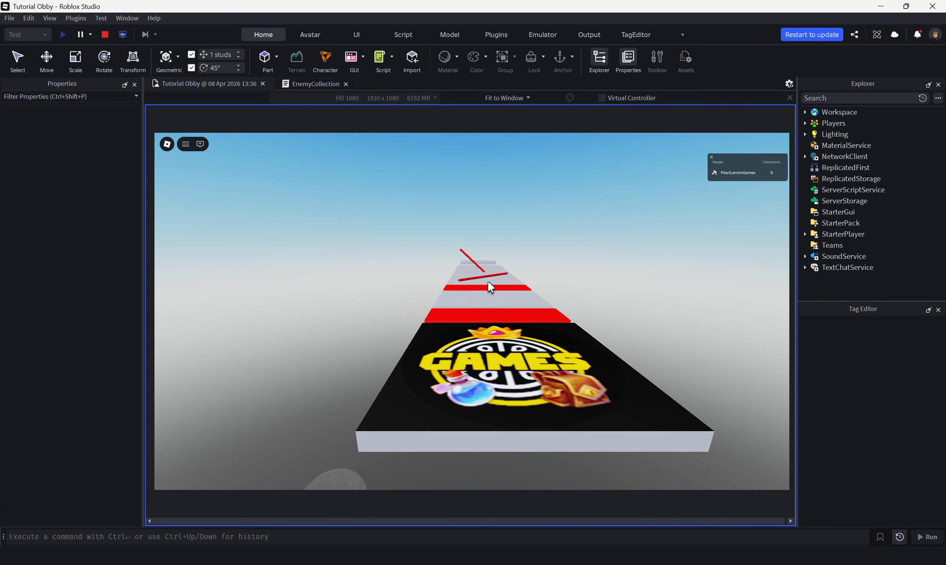
{"action": "right_click_drag", "start_coordinate": [492, 282], "coordinate": [492, 284]}
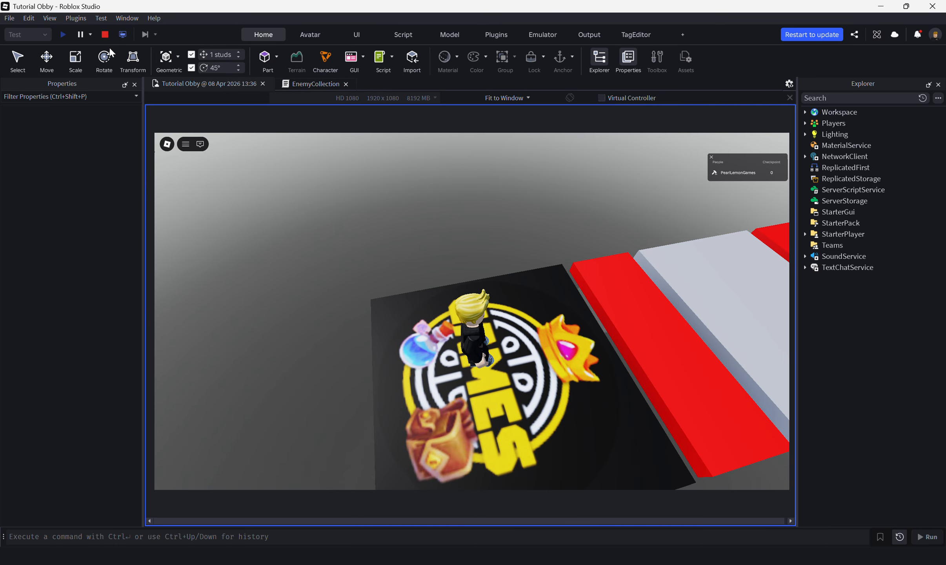
{"action": "right_click_drag", "start_coordinate": [503, 312], "coordinate": [553, 304]}
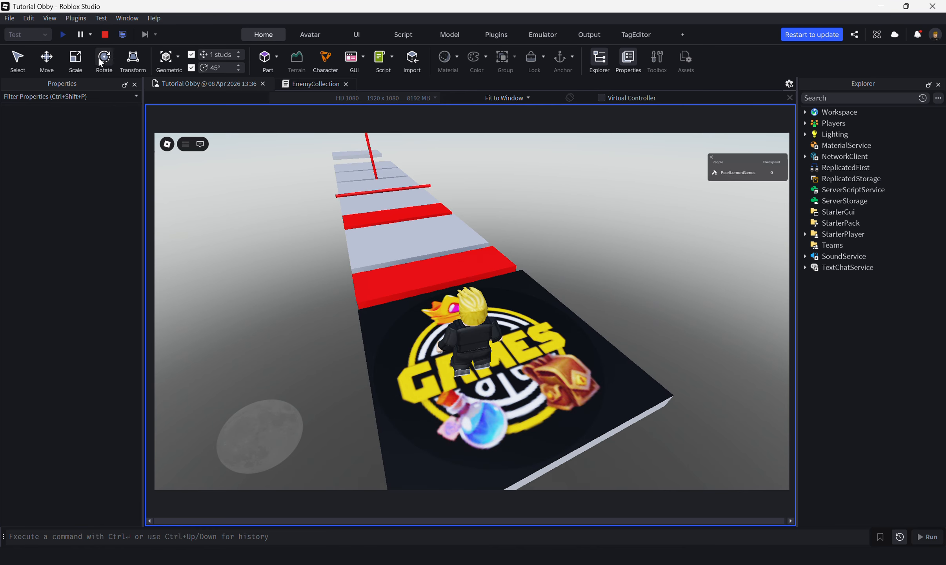
{"action": "left_click", "coordinate": [105, 35]}
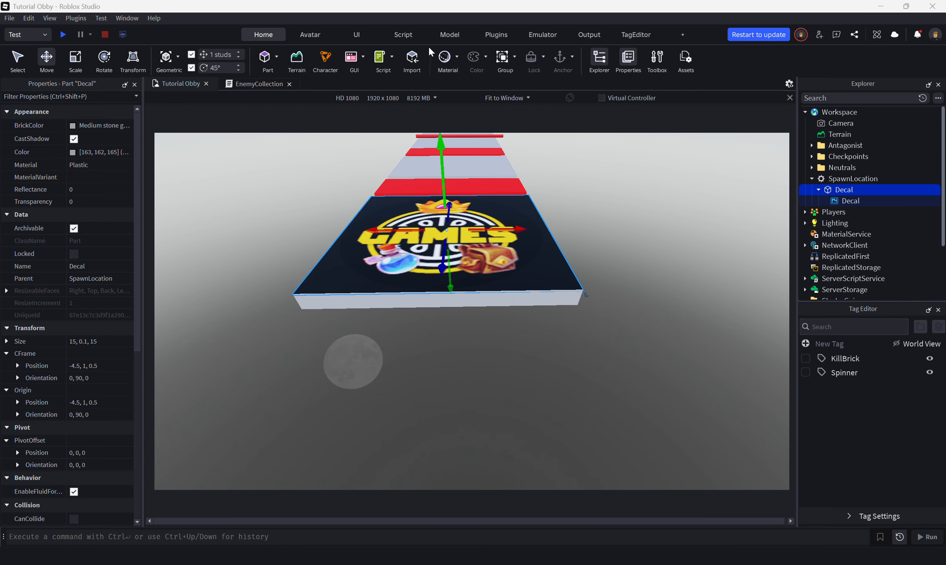
Step: Examine the Decal part and its nested decal on the spawn platform up close and from an angle
{"action": "left_click", "coordinate": [621, 293]}
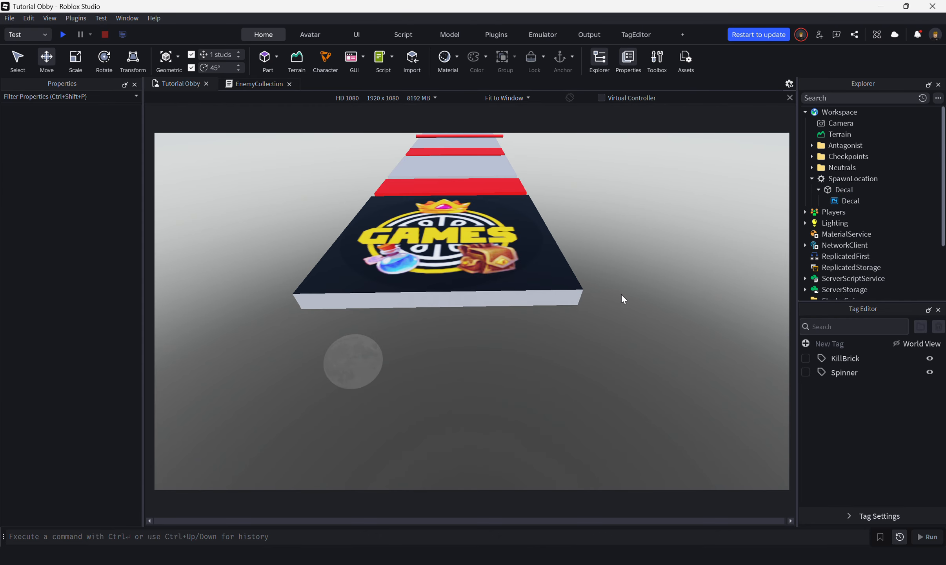
{"action": "right_click_drag", "start_coordinate": [621, 294], "coordinate": [617, 289]}
{"action": "key", "text": "w"}
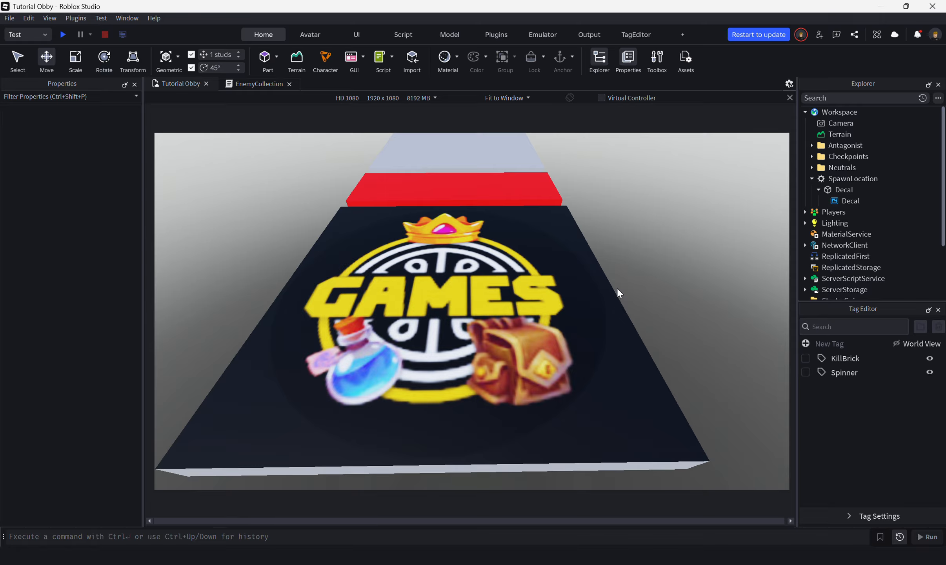
{"action": "left_click", "coordinate": [618, 289]}
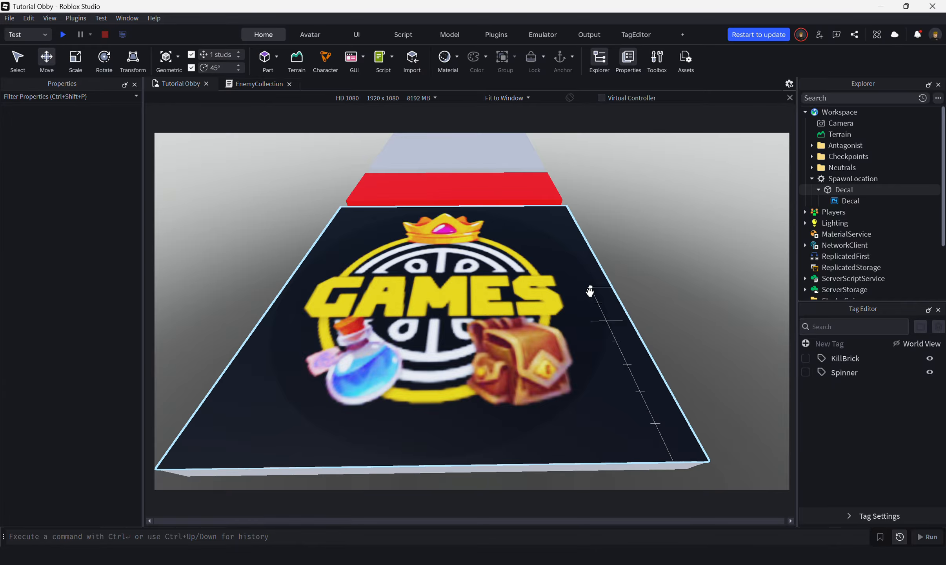
{"action": "left_click", "coordinate": [854, 201]}
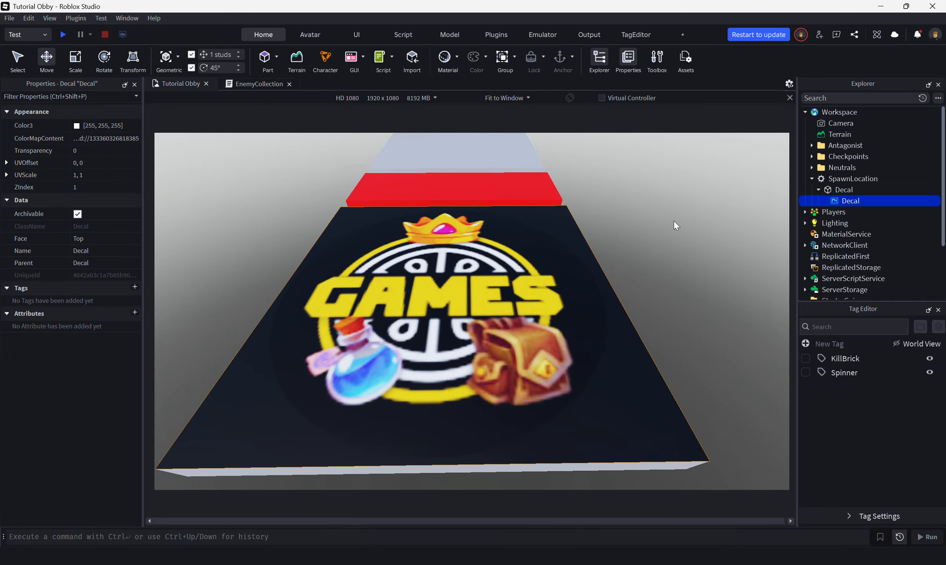
{"action": "right_click_drag", "start_coordinate": [674, 220], "coordinate": [674, 221]}
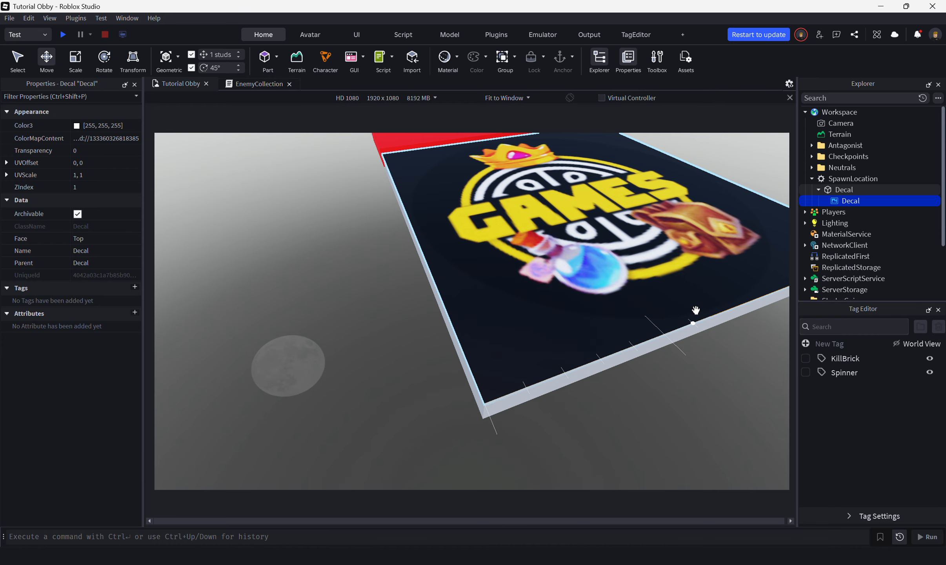
{"action": "key", "text": "f"}
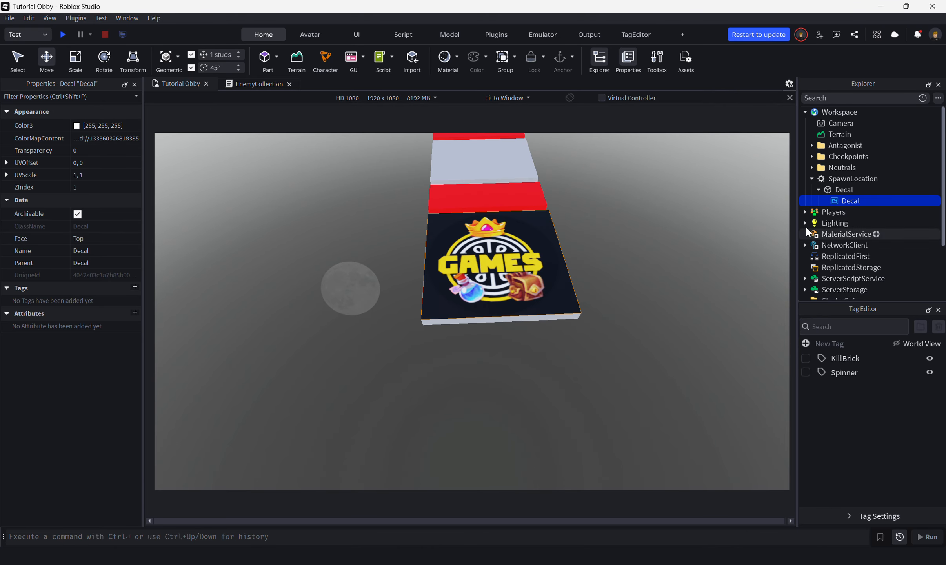
Step: Enlarge the Decal part beyond the spawn platform with the Scale tool to a size of 39, 0.1, 33
{"action": "left_click", "coordinate": [844, 190]}
{"action": "left_click", "coordinate": [75, 59]}
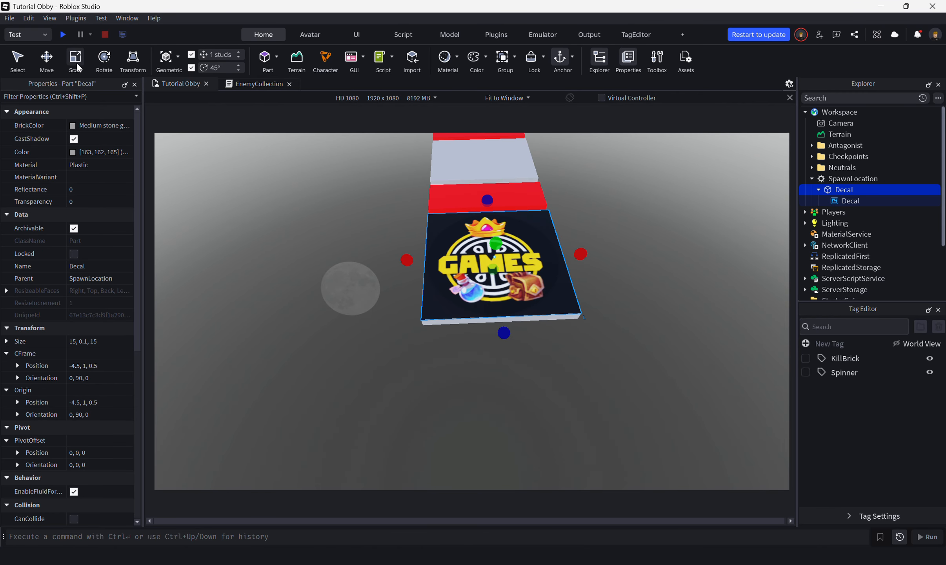
{"action": "left_click_drag", "start_coordinate": [409, 259], "coordinate": [217, 266]}
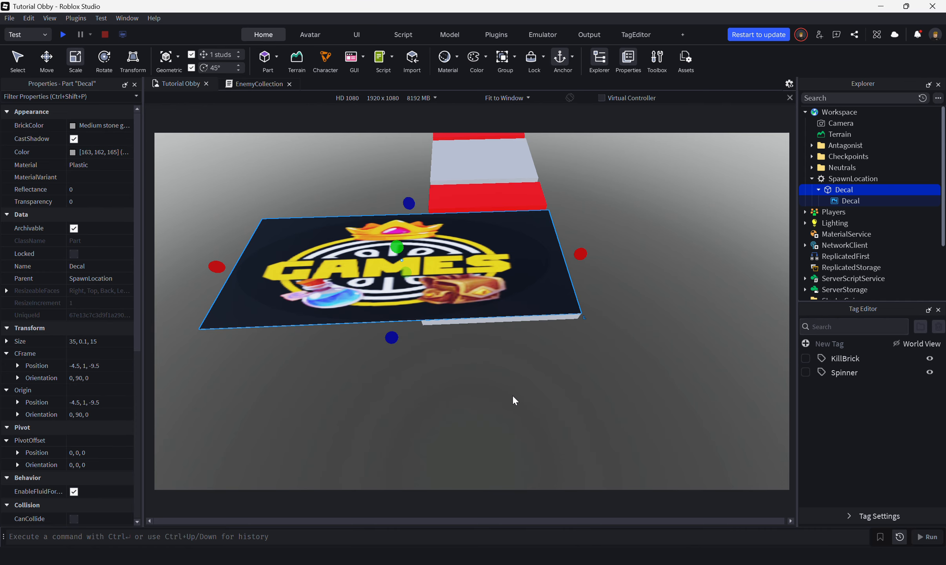
{"action": "left_click_drag", "start_coordinate": [392, 337], "coordinate": [374, 492]}
{"action": "scroll", "coordinate": [380, 483], "scroll_direction": "down", "scroll_amount": 3}
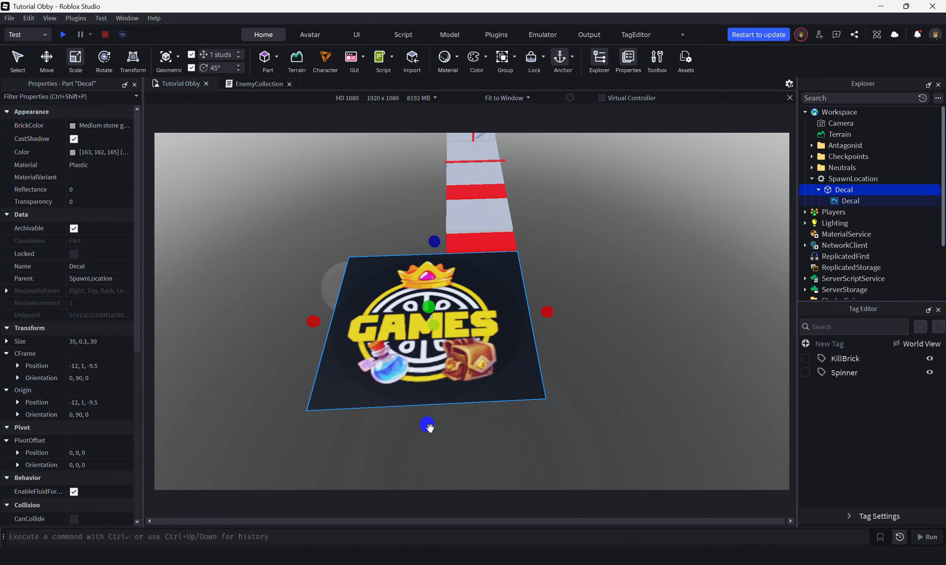
{"action": "left_click_drag", "start_coordinate": [430, 424], "coordinate": [427, 447]}
{"action": "left_click_drag", "start_coordinate": [316, 331], "coordinate": [289, 331]}
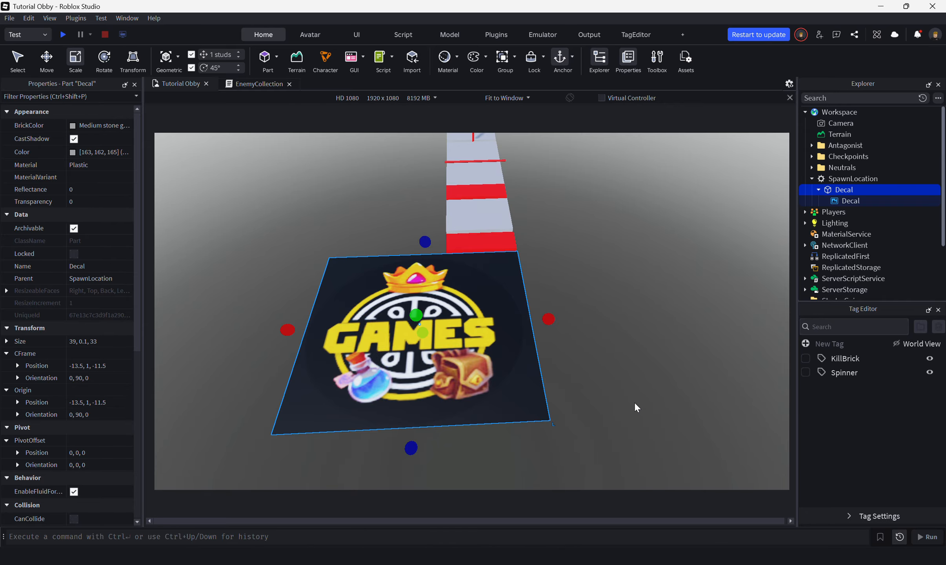
Step: Undo the resizing of the Decal part so it fits the spawn platform again
{"action": "scroll", "coordinate": [596, 393], "scroll_direction": "up", "scroll_amount": 2}
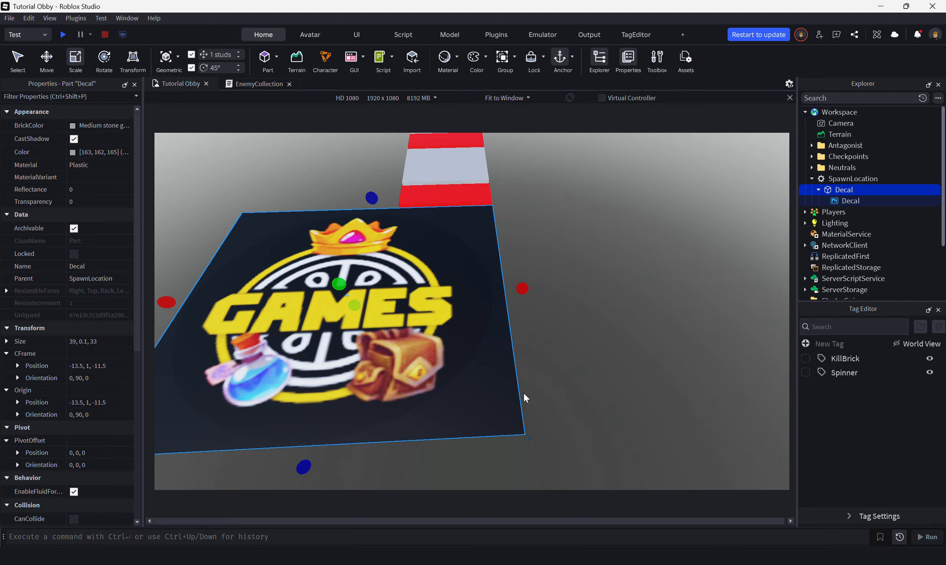
{"action": "scroll", "coordinate": [523, 392], "scroll_direction": "up", "scroll_amount": 5}
{"action": "scroll", "coordinate": [324, 373], "scroll_direction": "down", "scroll_amount": 5}
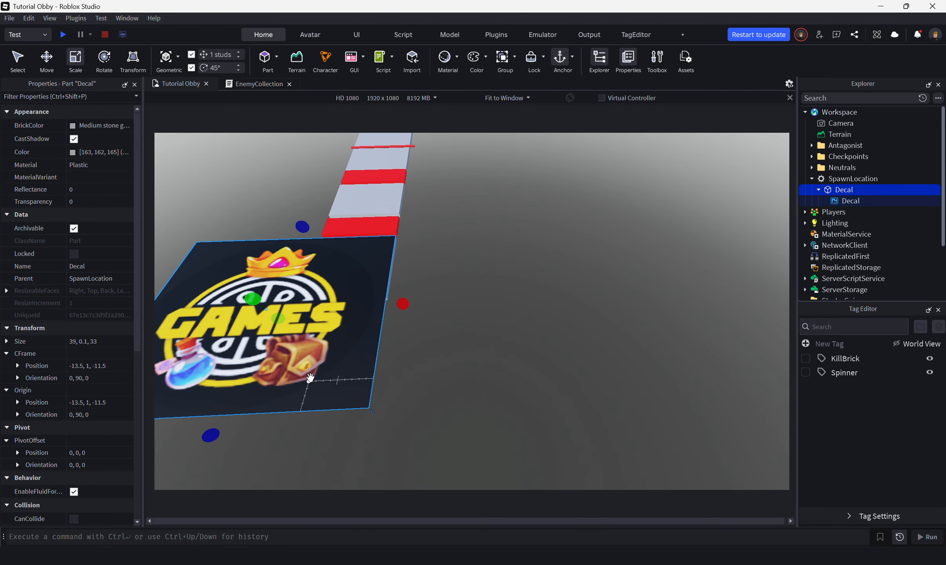
{"action": "key", "text": "ctrl+z"}
{"action": "key", "text": "ctrl+z"}
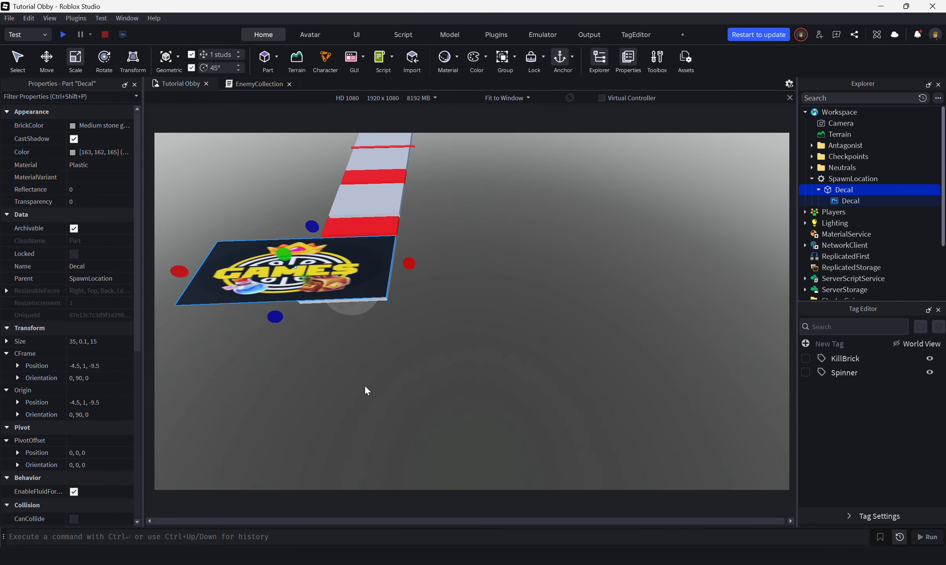
{"action": "key", "text": "ctrl+z"}
Step: Clear the selection and view the logo platform with the obby course stretching out behind it
{"action": "key", "text": "a"}
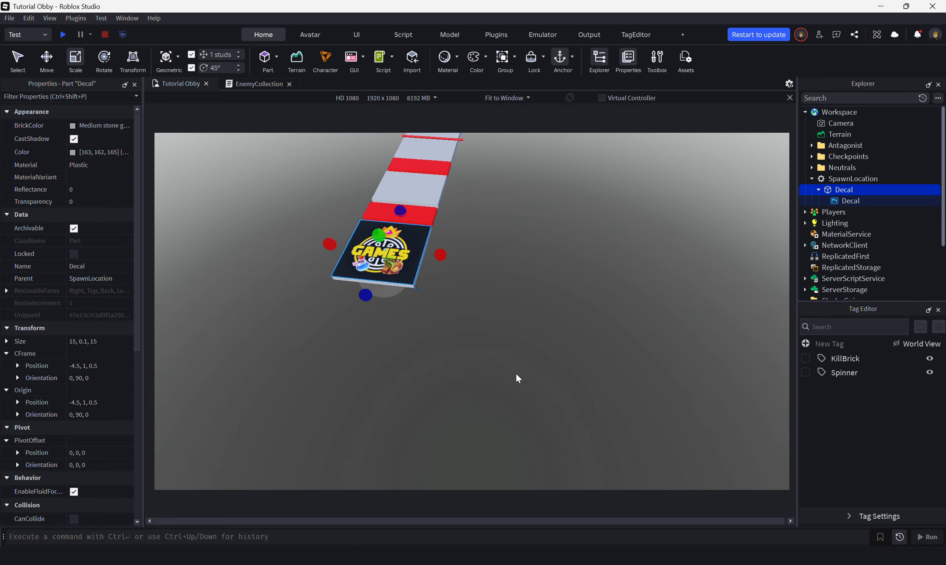
{"action": "right_click_drag", "start_coordinate": [516, 373], "coordinate": [505, 347]}
{"action": "left_click", "coordinate": [514, 374]}
{"action": "key", "text": "w"}
{"action": "key", "text": "a"}
{"action": "key", "text": "d"}
{"action": "key", "text": "d"}
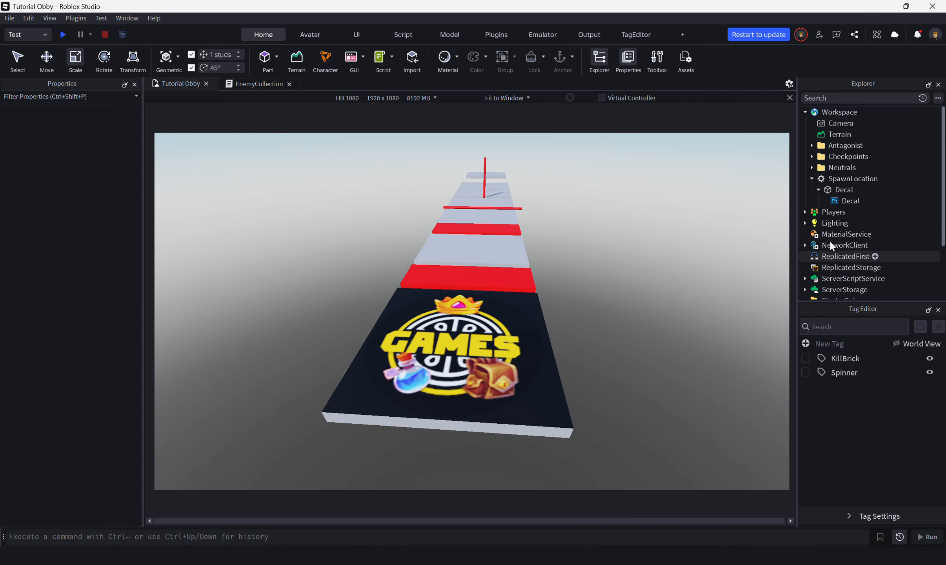
Step: Select the decal nested inside the spawn platform's Decal part and inspect its Face property
{"action": "left_click", "coordinate": [849, 206]}
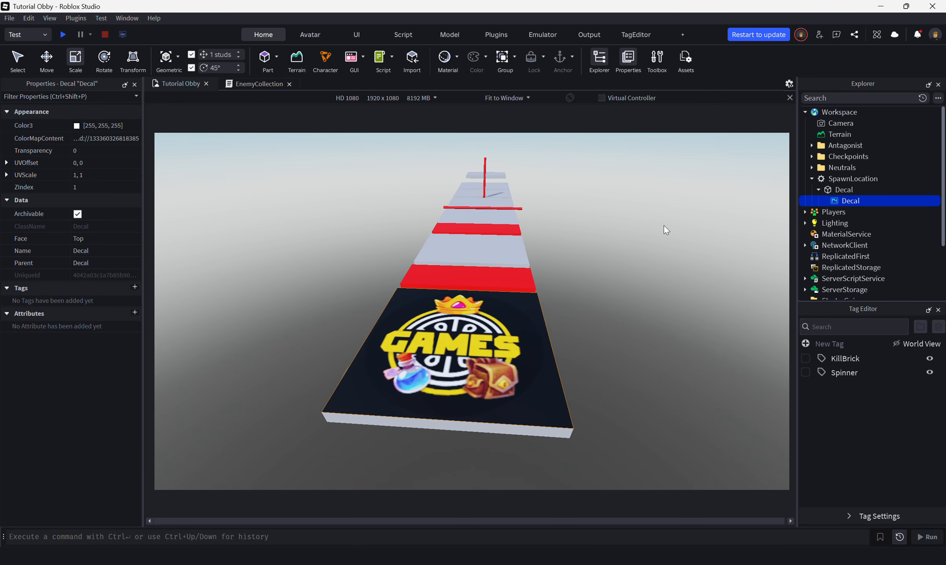
{"action": "right_click_drag", "start_coordinate": [492, 293], "coordinate": [496, 295]}
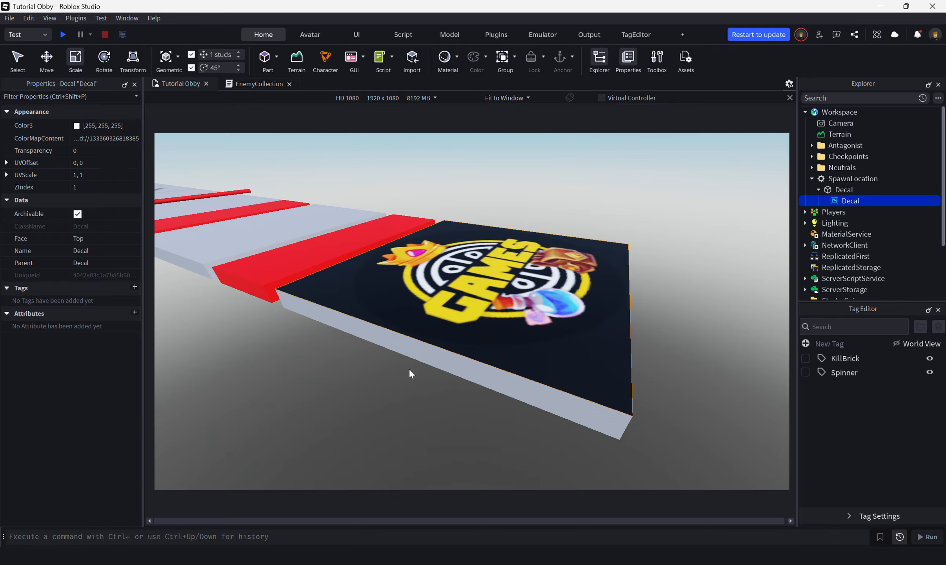
{"action": "right_click_drag", "start_coordinate": [439, 388], "coordinate": [439, 388]}
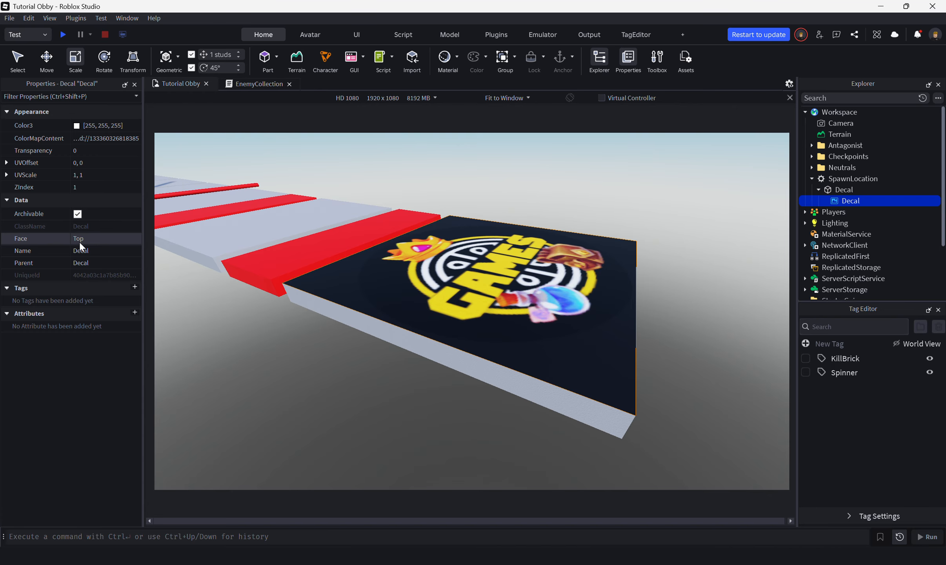
{"action": "left_click", "coordinate": [98, 242]}
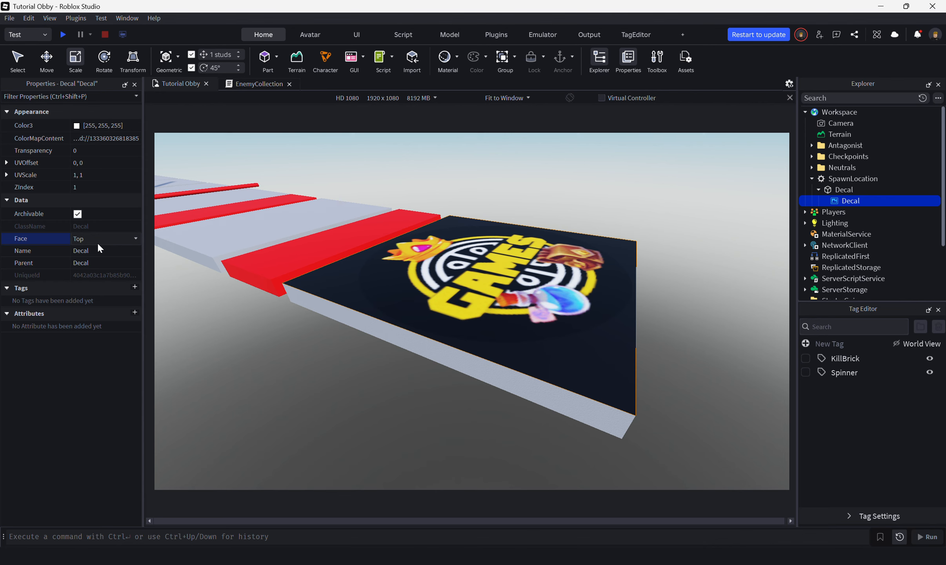
Step: Copy the nested logo decal and paste the copy directly into SpawnLocation
{"action": "right_click", "coordinate": [852, 201]}
{"action": "key", "text": "Escape"}
{"action": "right_click", "coordinate": [851, 178]}
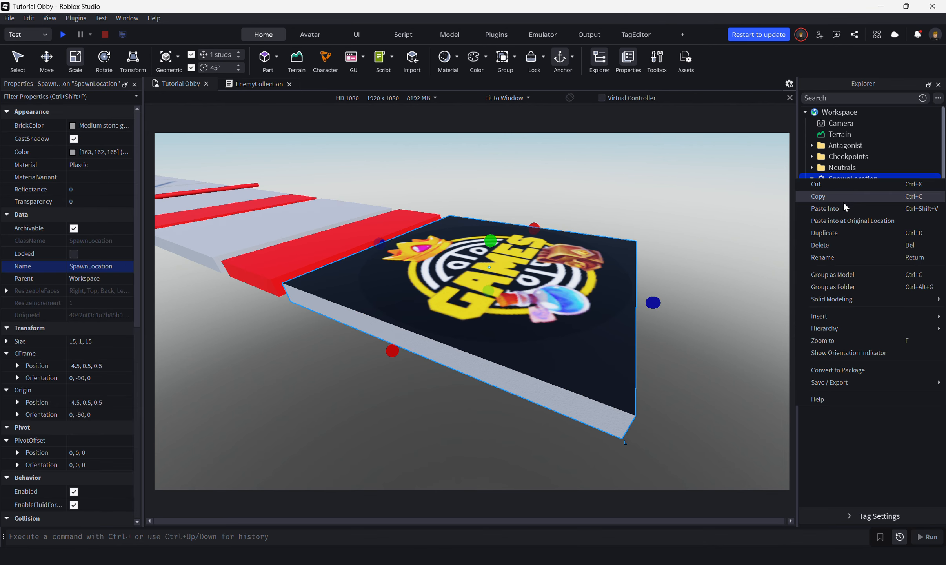
{"action": "left_click", "coordinate": [840, 205]}
Step: Set the Face of the decal pasted into SpawnLocation to Bottom, viewing the platform from below
{"action": "right_click_drag", "start_coordinate": [705, 315], "coordinate": [704, 314]}
{"action": "key", "text": "w"}
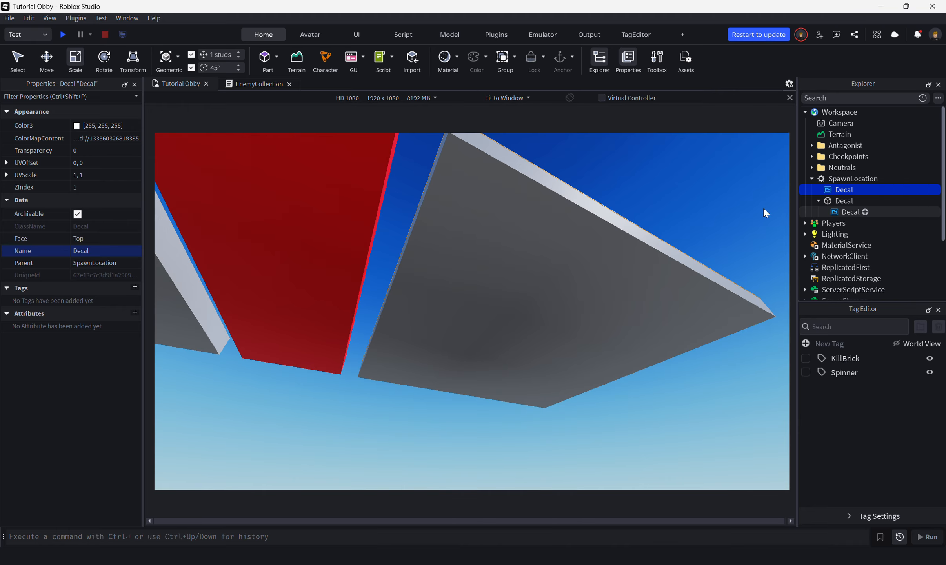
{"action": "left_click", "coordinate": [92, 239]}
{"action": "left_click", "coordinate": [92, 243]}
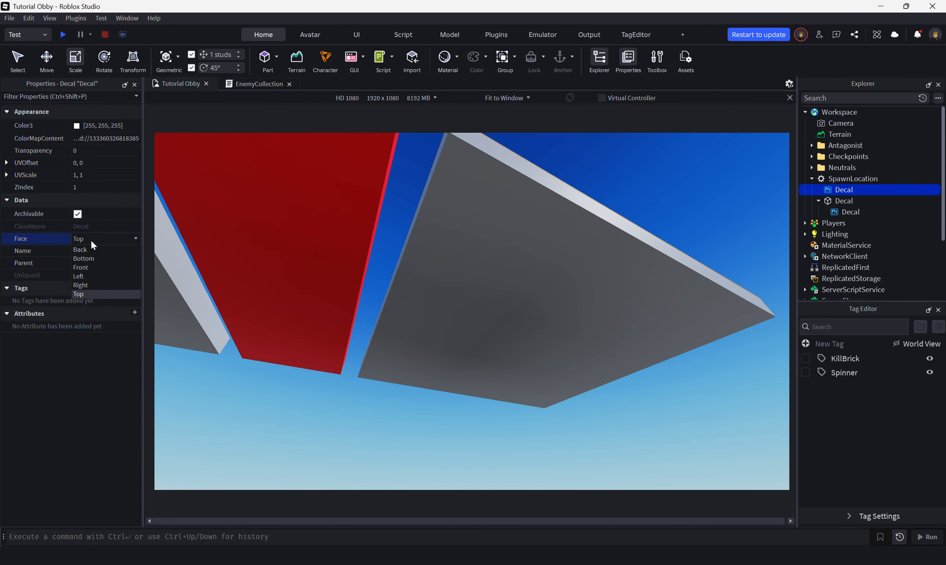
{"action": "left_click", "coordinate": [85, 290]}
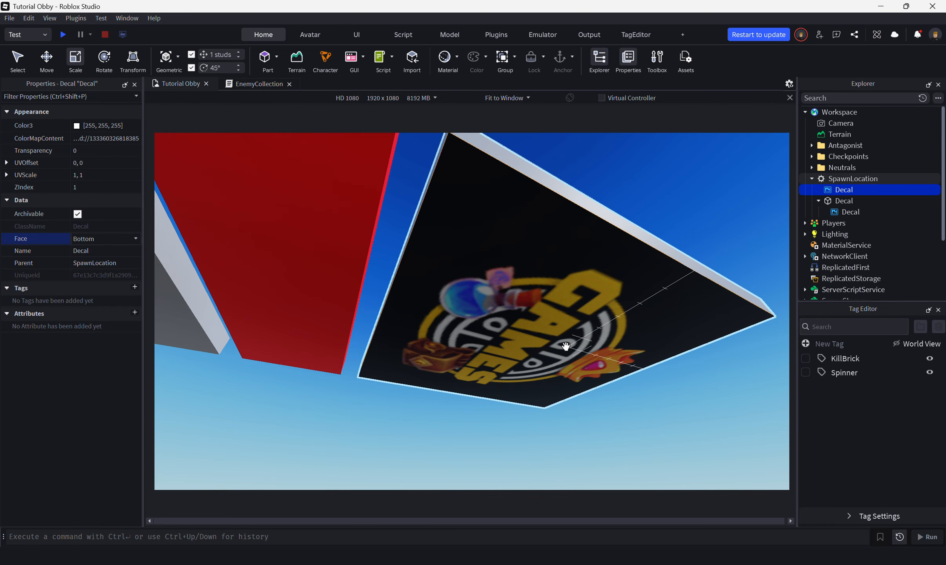
Step: Check the spawn platform from above and delete the decal copy placed directly under SpawnLocation
{"action": "right_click_drag", "start_coordinate": [606, 310], "coordinate": [607, 307]}
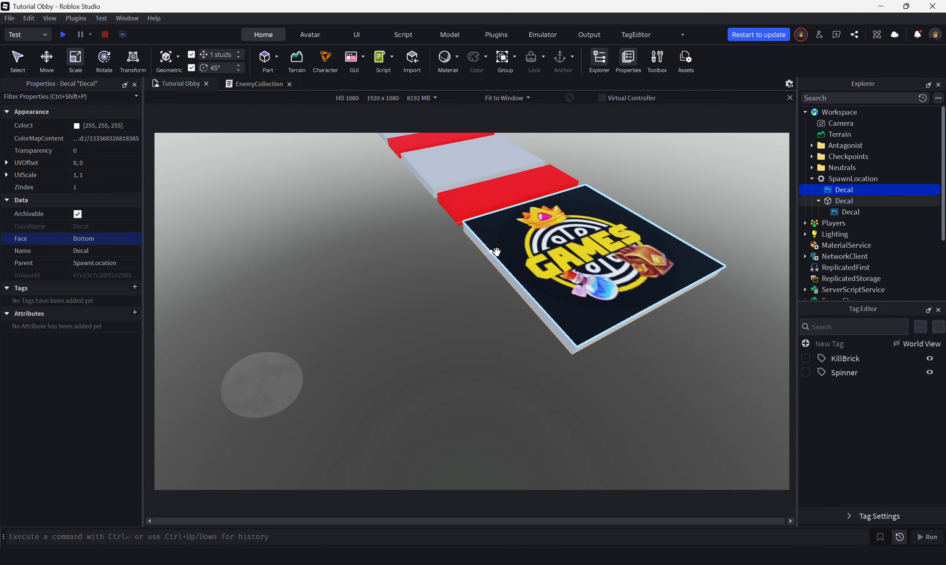
{"action": "right_click_drag", "start_coordinate": [539, 273], "coordinate": [539, 272]}
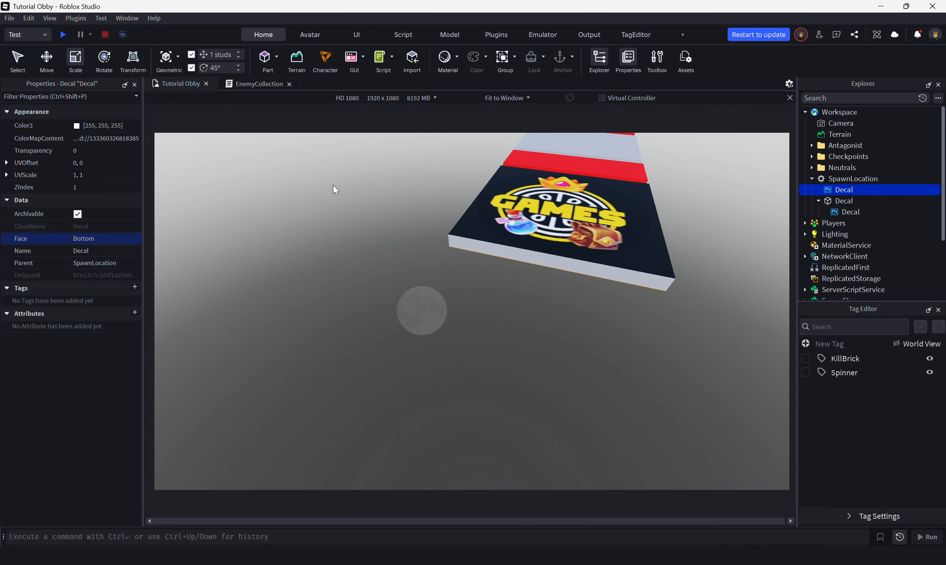
{"action": "right_click_drag", "start_coordinate": [498, 227], "coordinate": [497, 216]}
{"action": "key", "text": "Delete"}
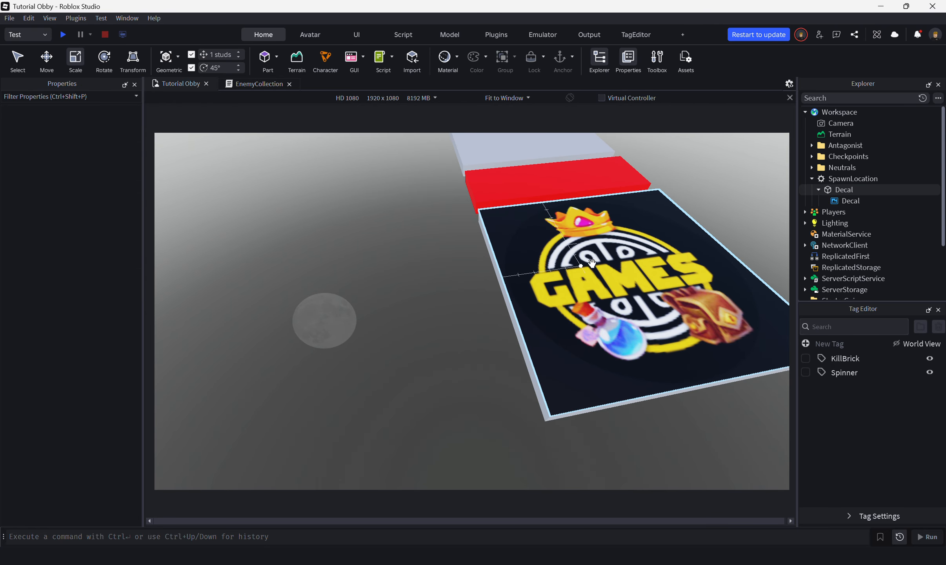
{"action": "right_click_drag", "start_coordinate": [557, 295], "coordinate": [560, 300]}
{"action": "key", "text": "w"}
{"action": "right_click_drag", "start_coordinate": [558, 295], "coordinate": [558, 295]}
{"action": "key", "text": "d"}
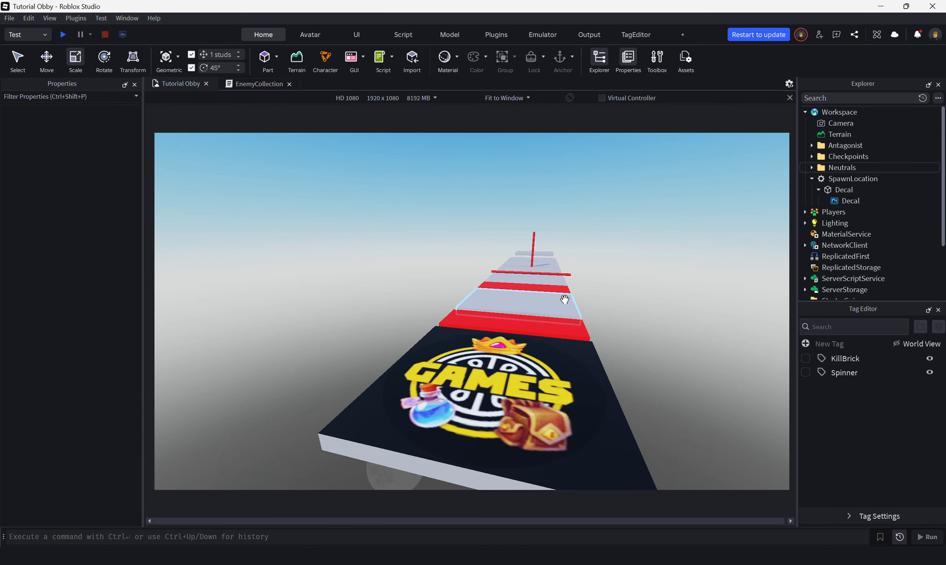